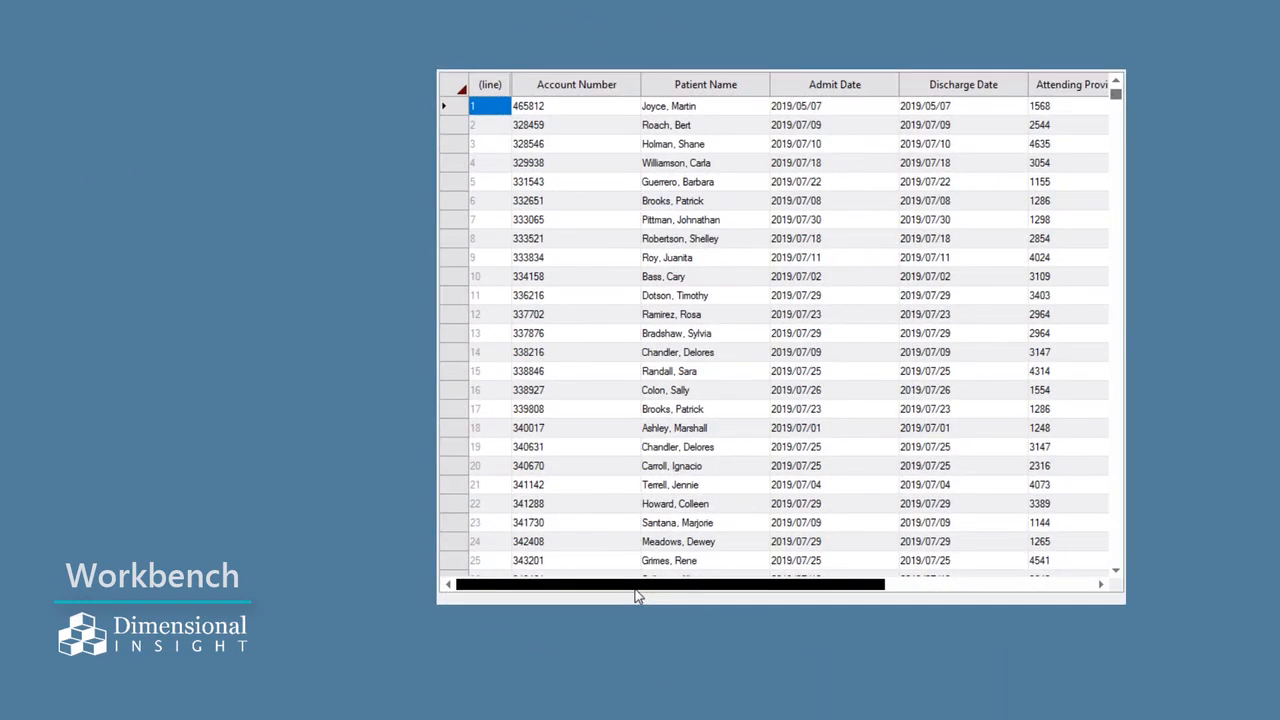
Open encounters_out_2019.txt from the data folder in the Table Editor and look through its columns and rows
drag(634, 594, 986, 592)
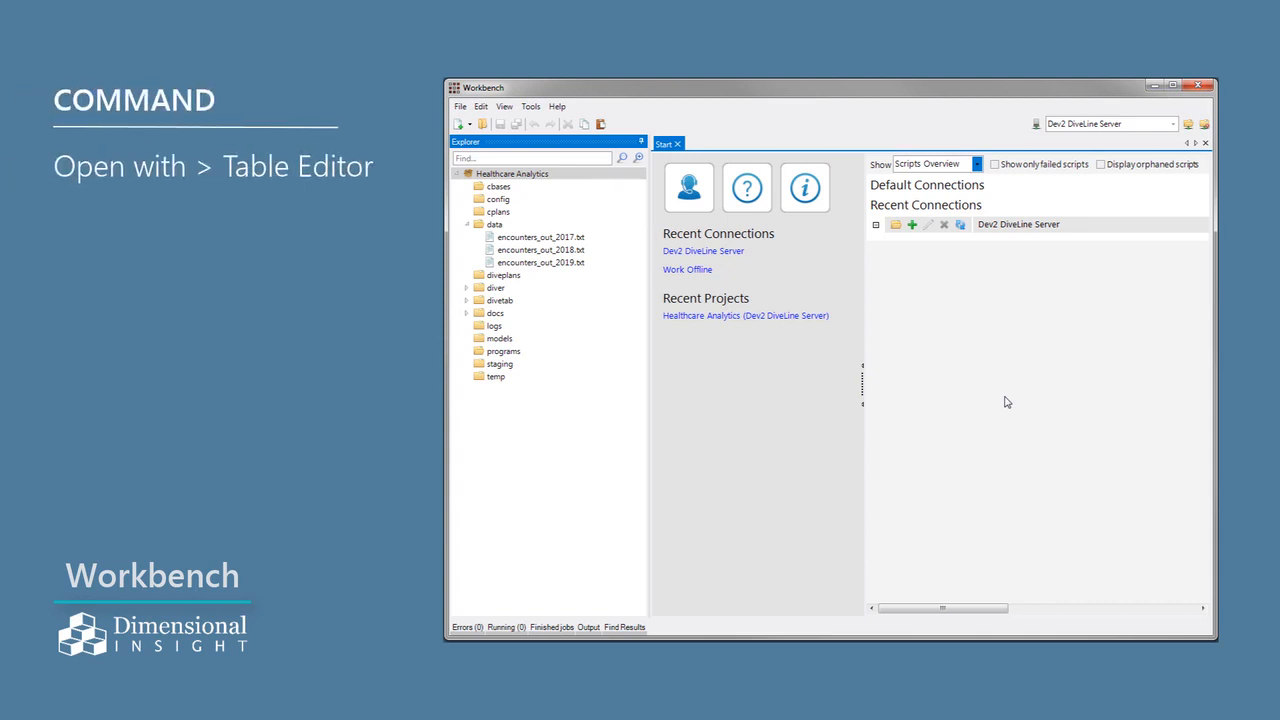
right_click(597, 267)
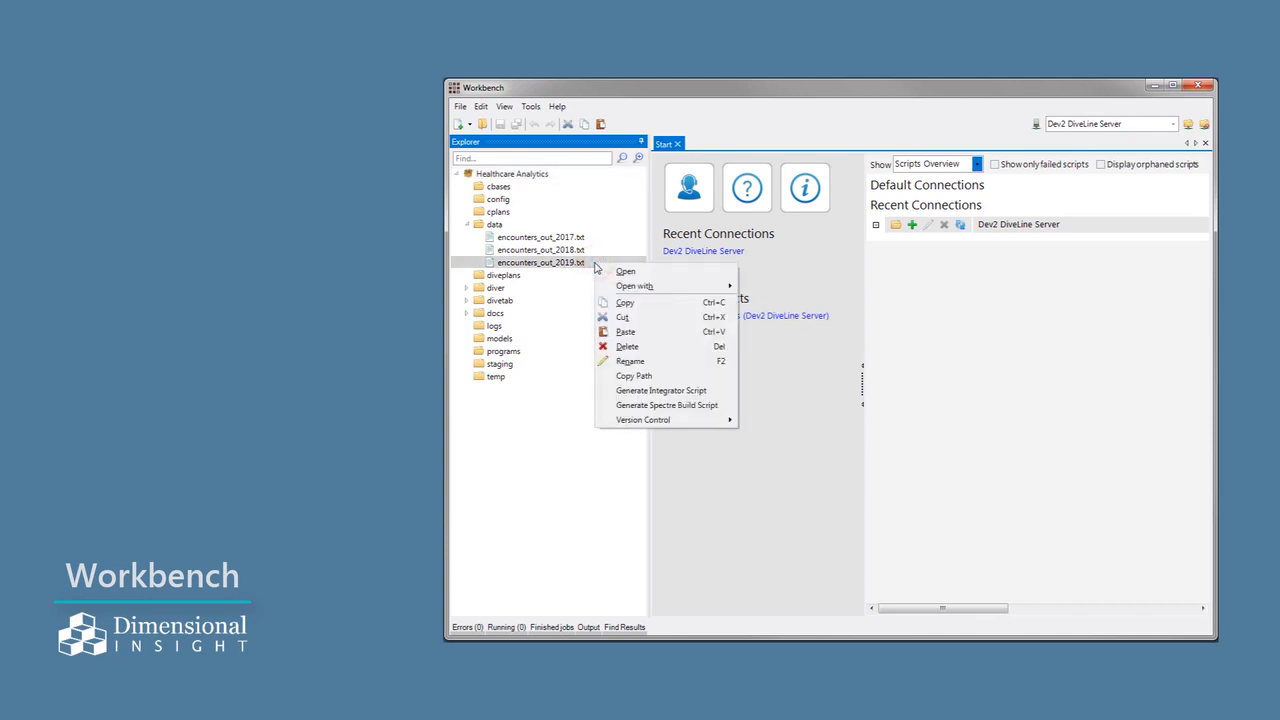
mouse_move(621, 293)
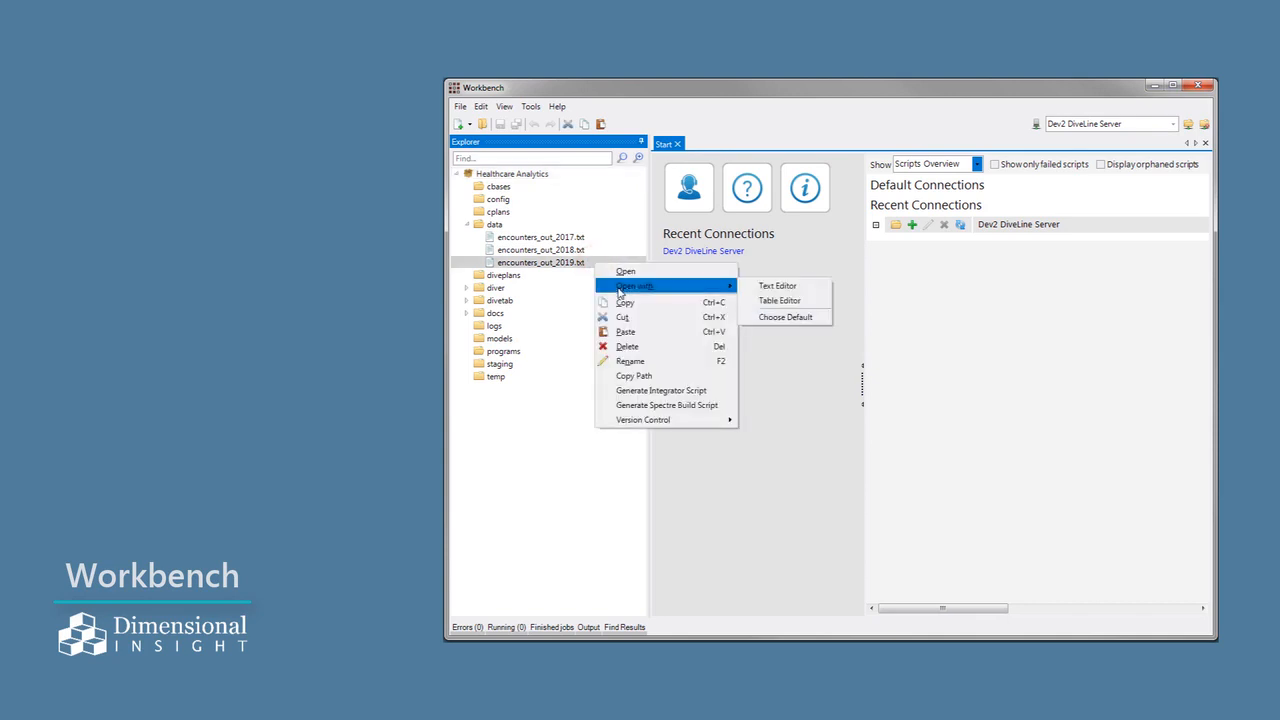
click(797, 303)
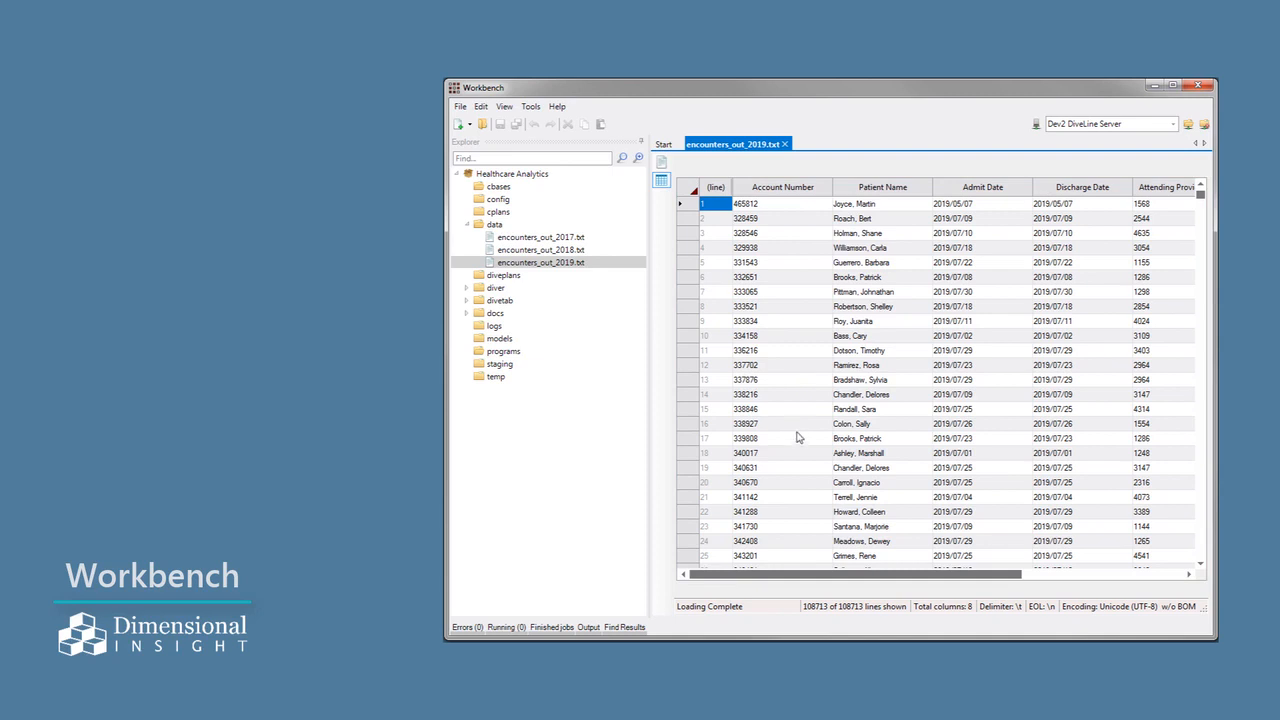
mouse_move(829, 576)
mouse_down()
mouse_move(1080, 580)
mouse_move(915, 588)
mouse_up()
drag(1200, 198, 1206, 330)
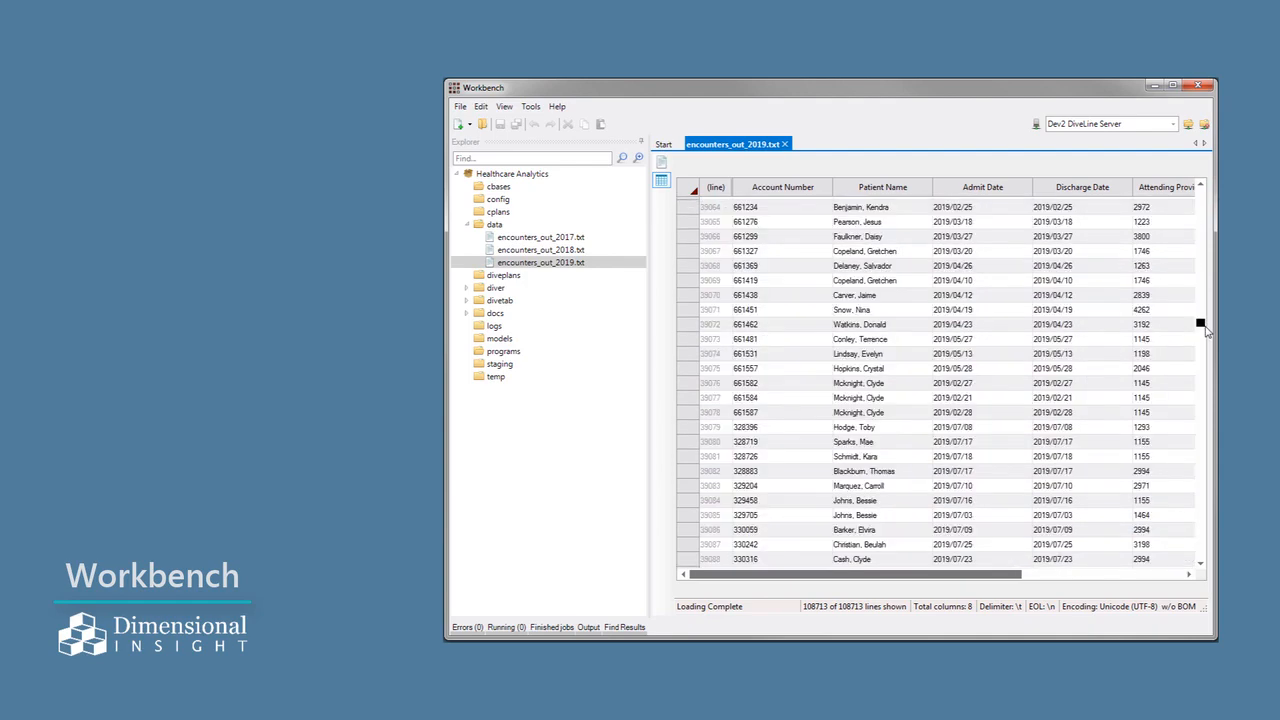
drag(1205, 330, 1188, 170)
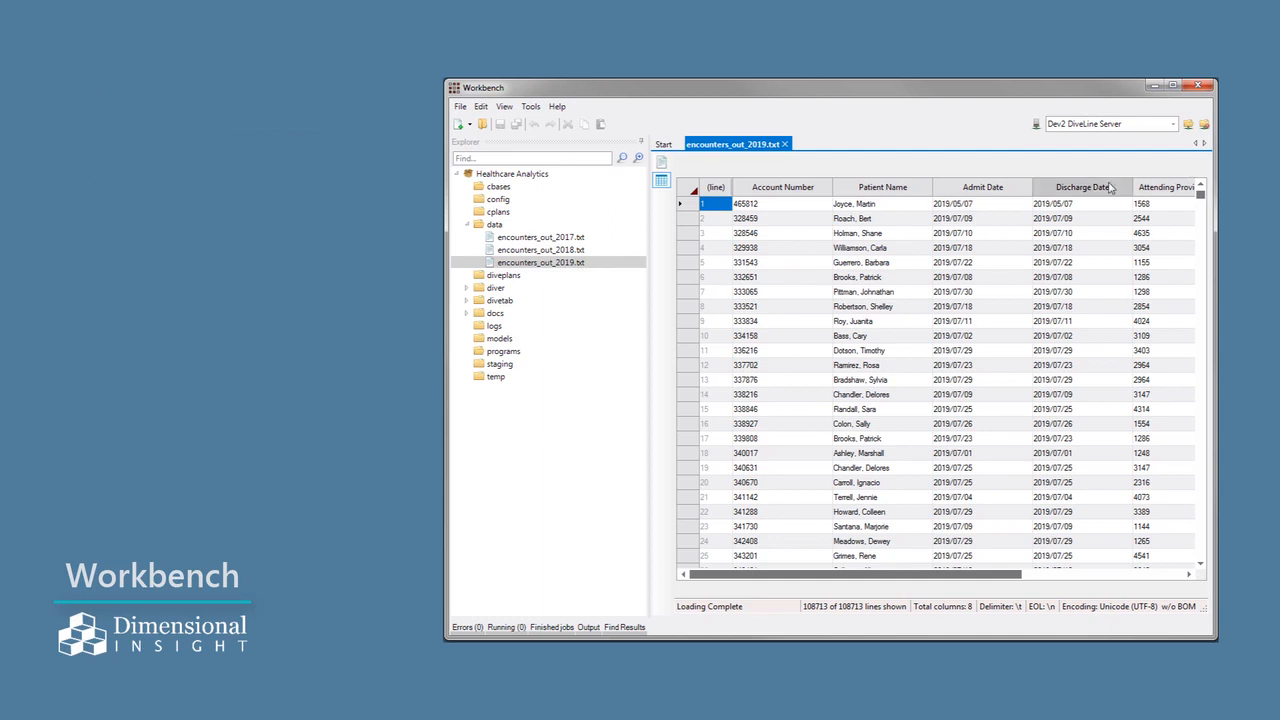
Generate a Spectre build script from encounters_out_2019.txt and save it as encounters_out_2019.build in the programs folder
right_click(618, 267)
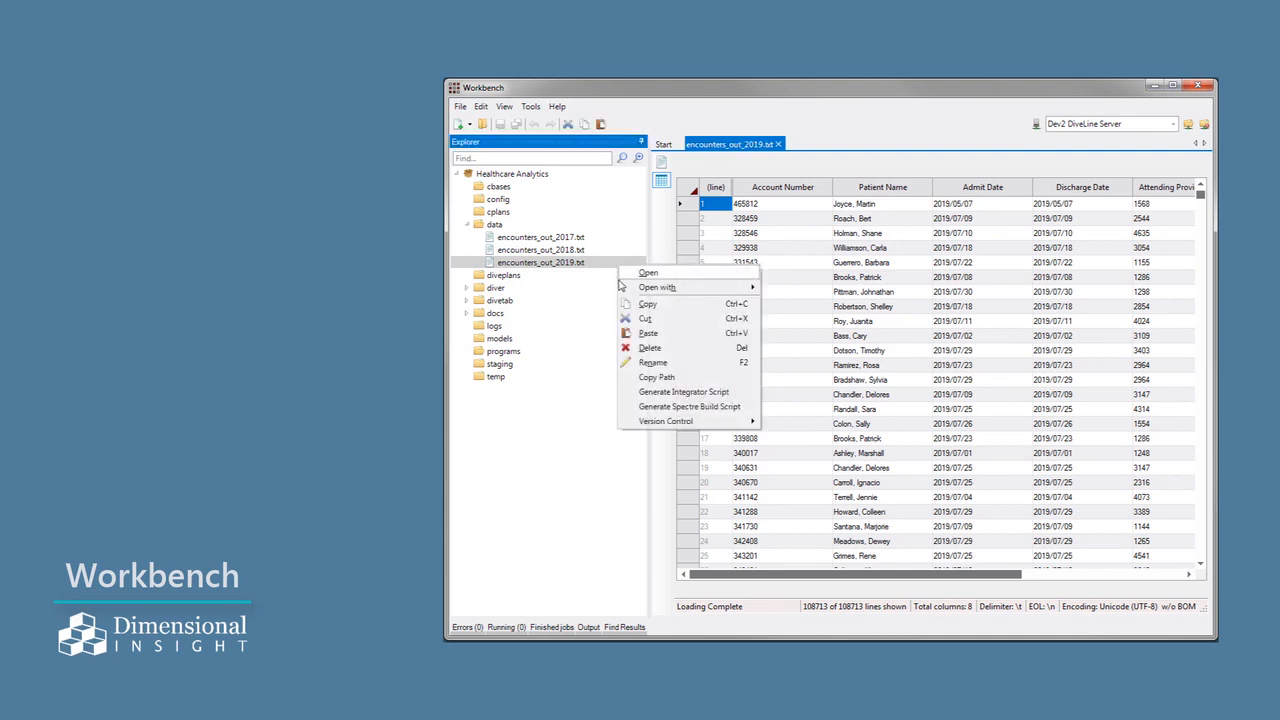
click(641, 408)
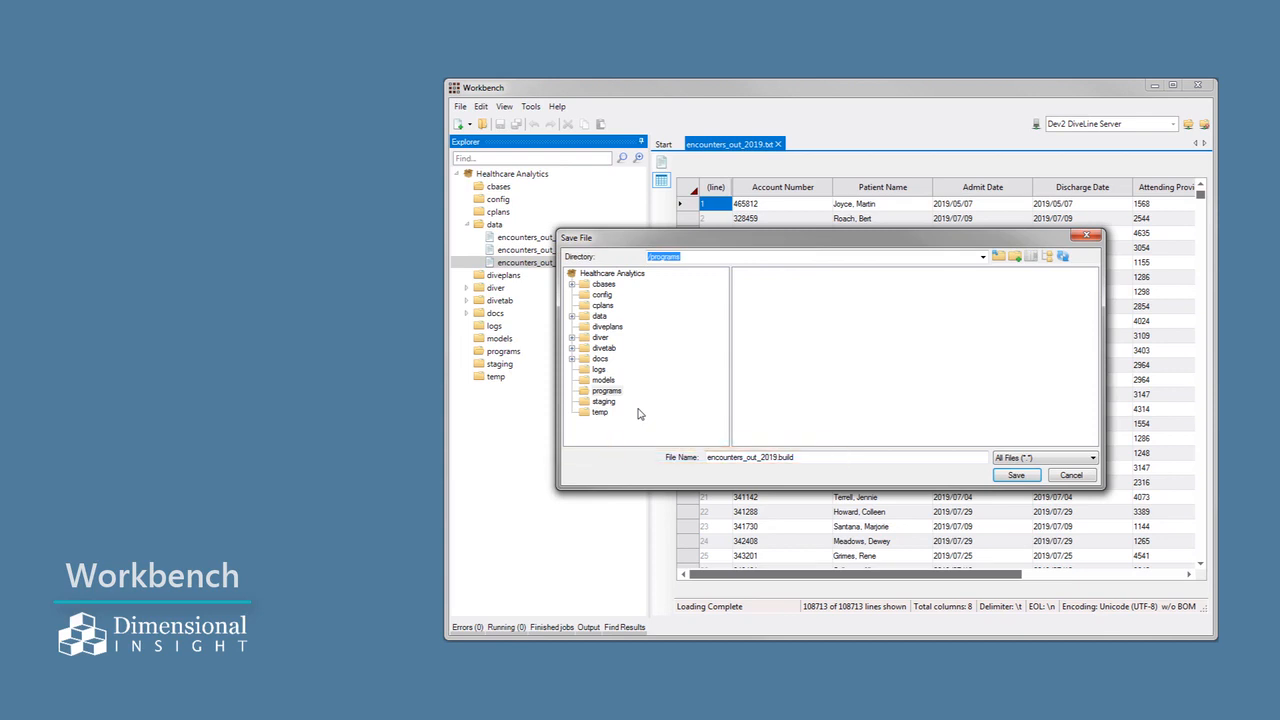
click(1016, 476)
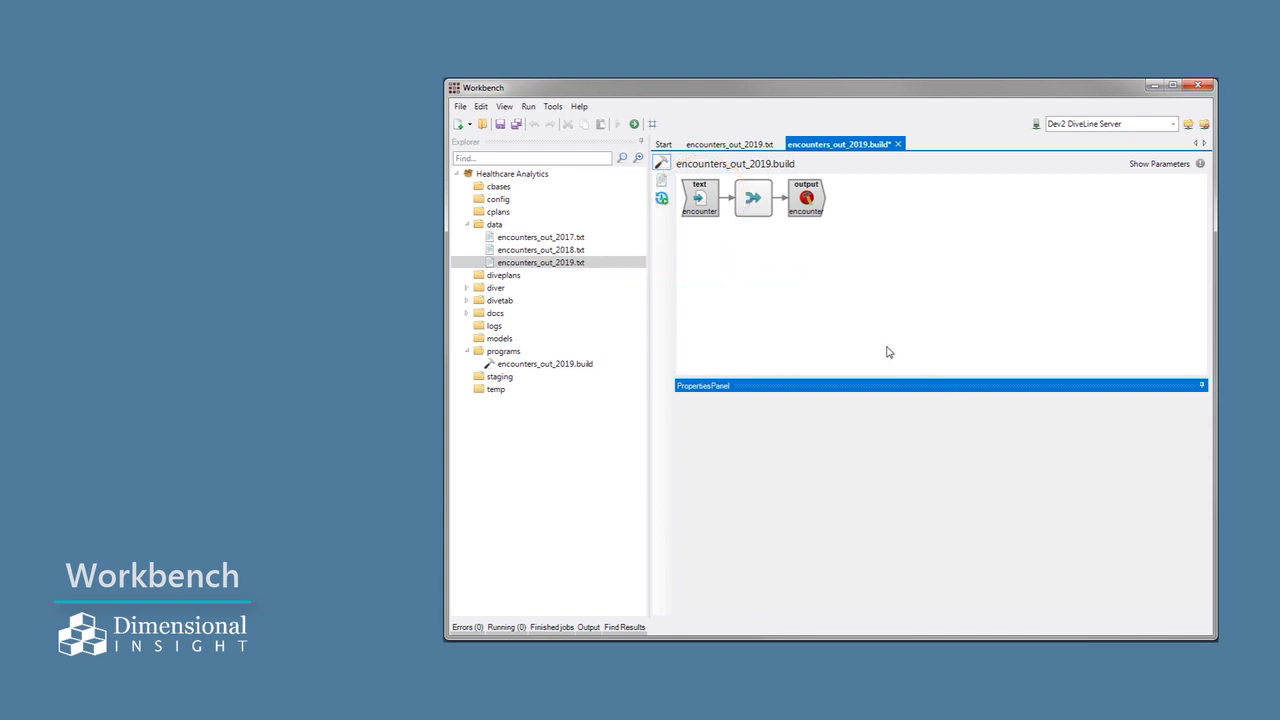
Compare the text input object's columns with the source table and set the Account Number column's type to string
click(710, 199)
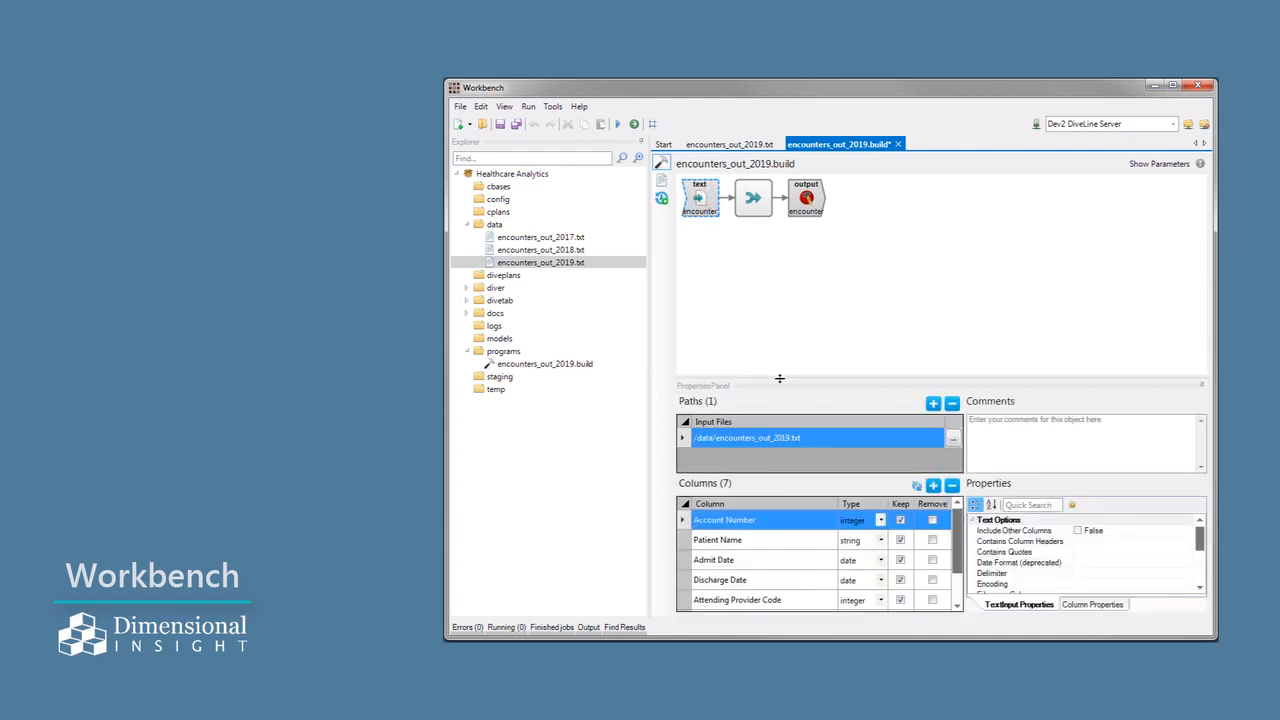
drag(778, 379, 793, 249)
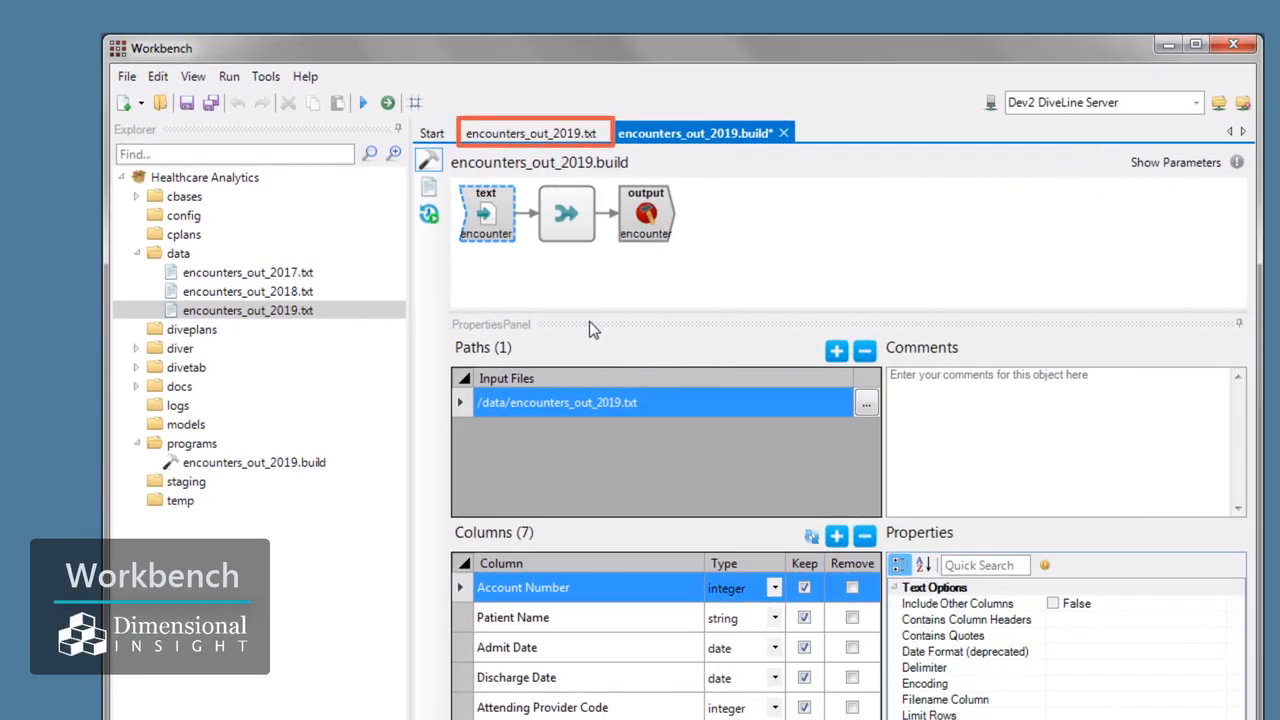
click(521, 137)
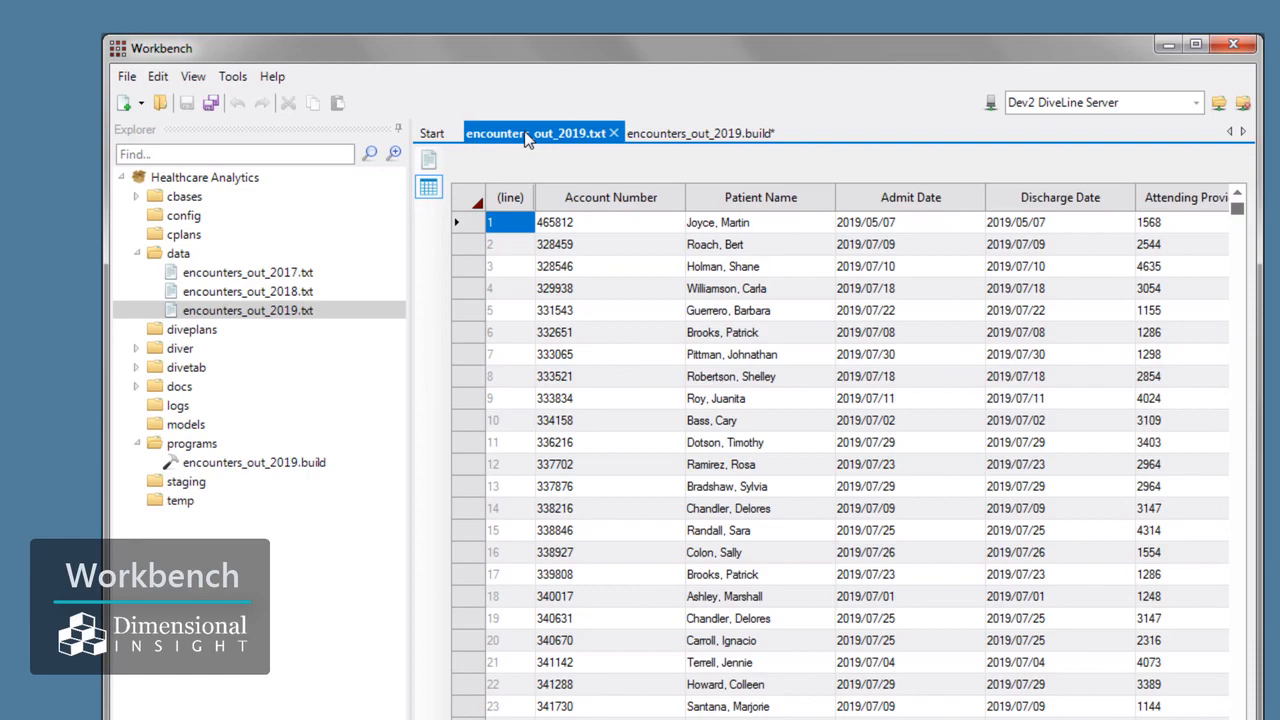
click(702, 133)
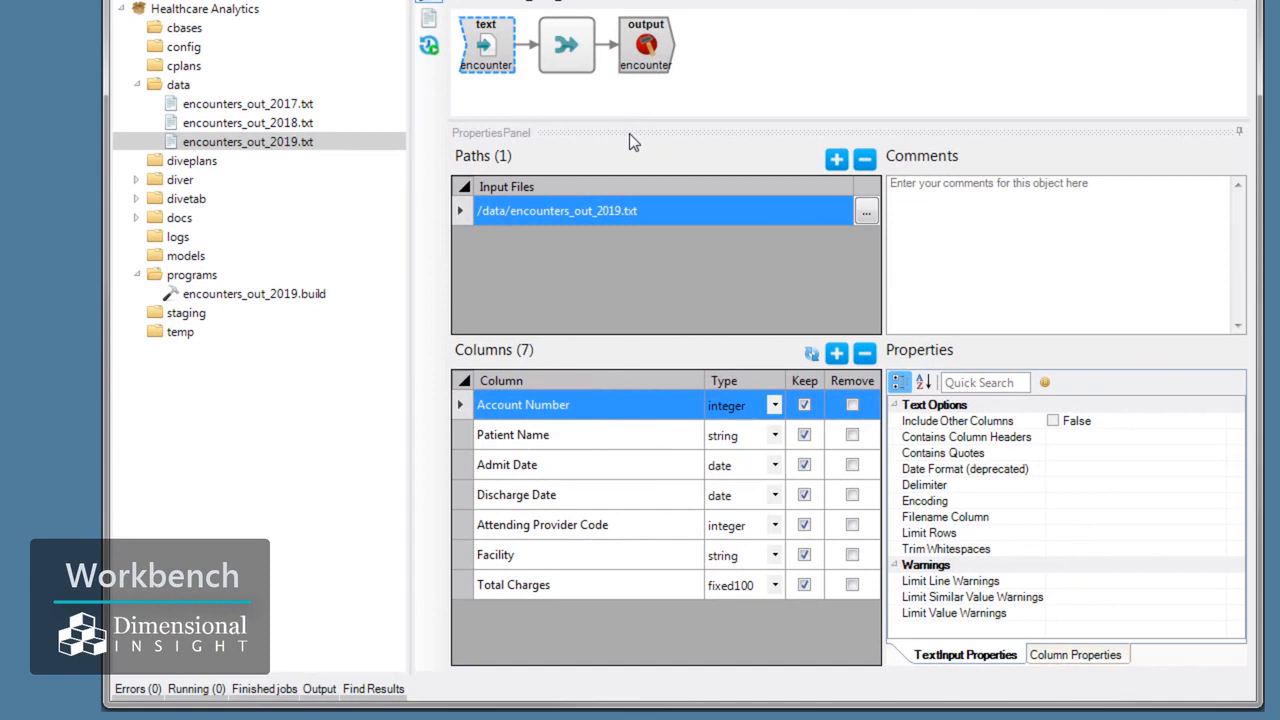
click(773, 405)
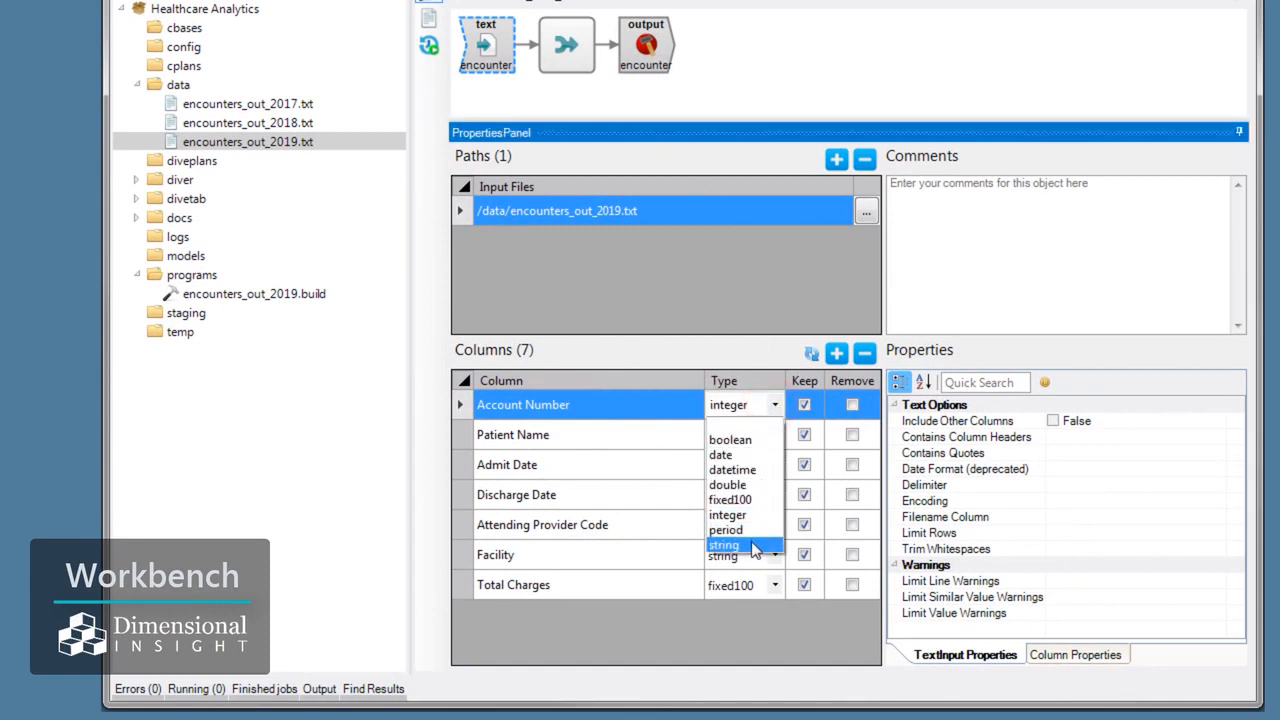
click(752, 546)
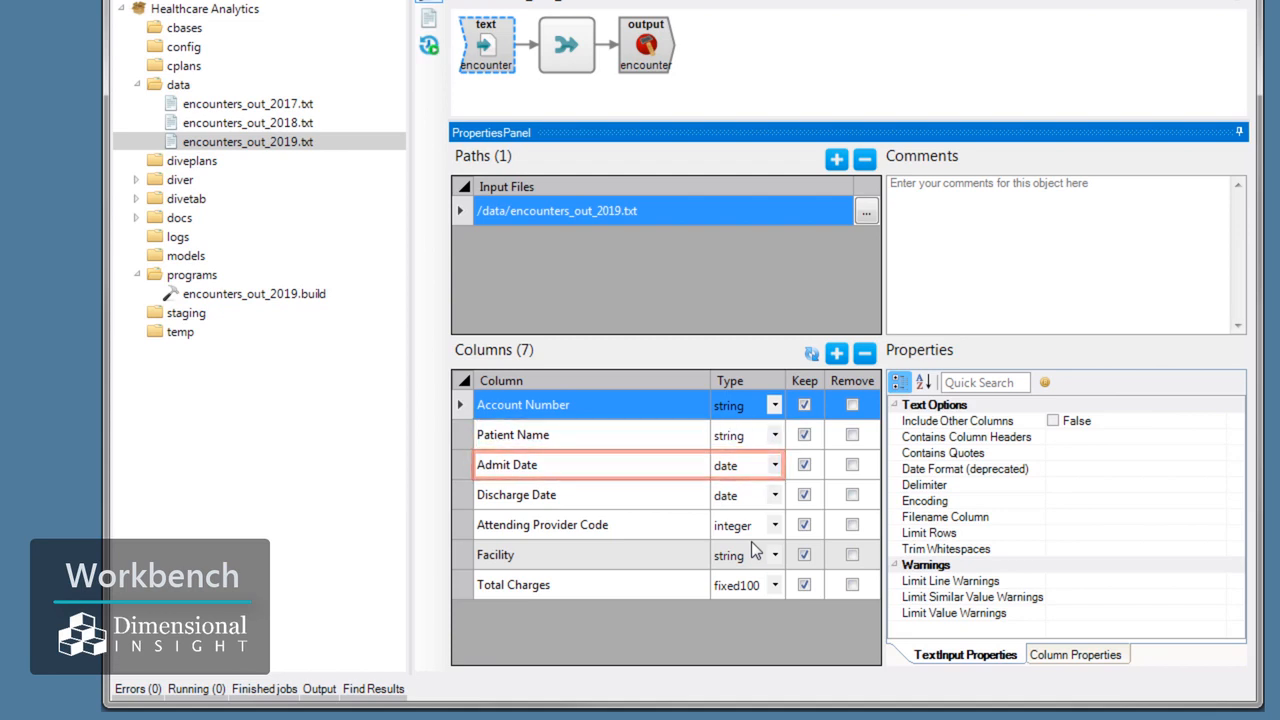
Set the Admit Date column's Format property to MM/DD/YYYY
click(620, 471)
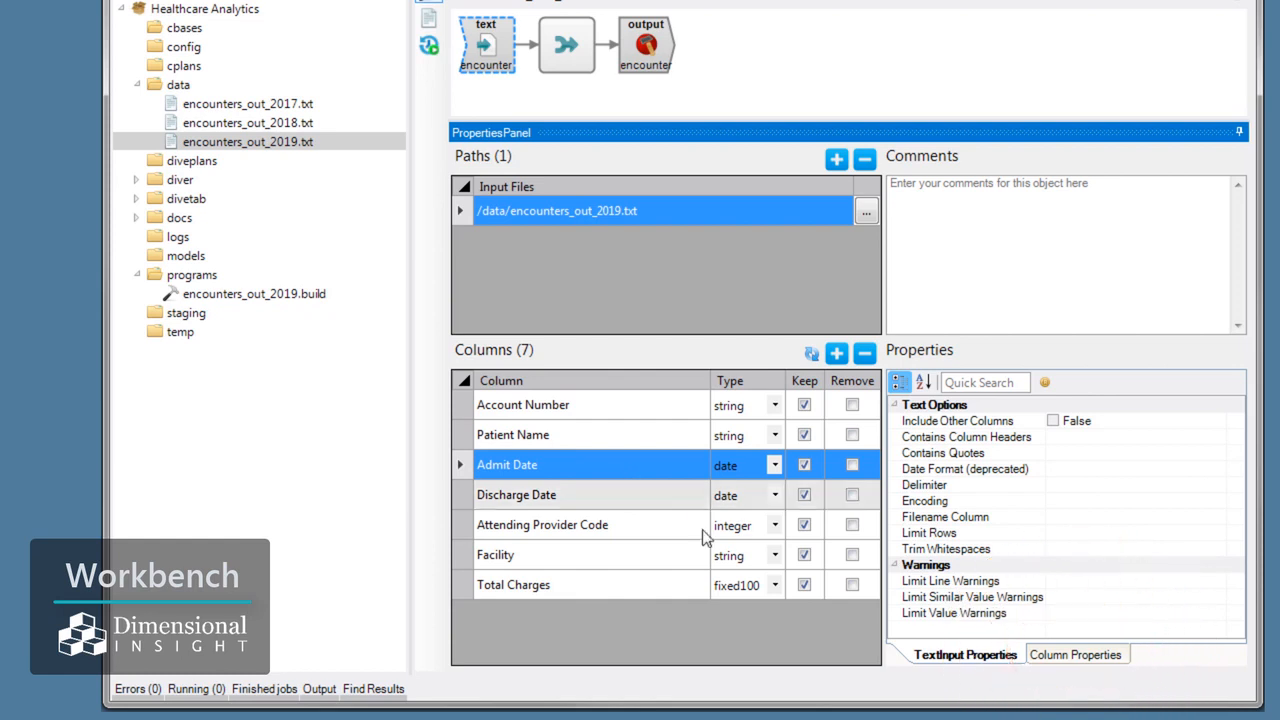
click(1087, 662)
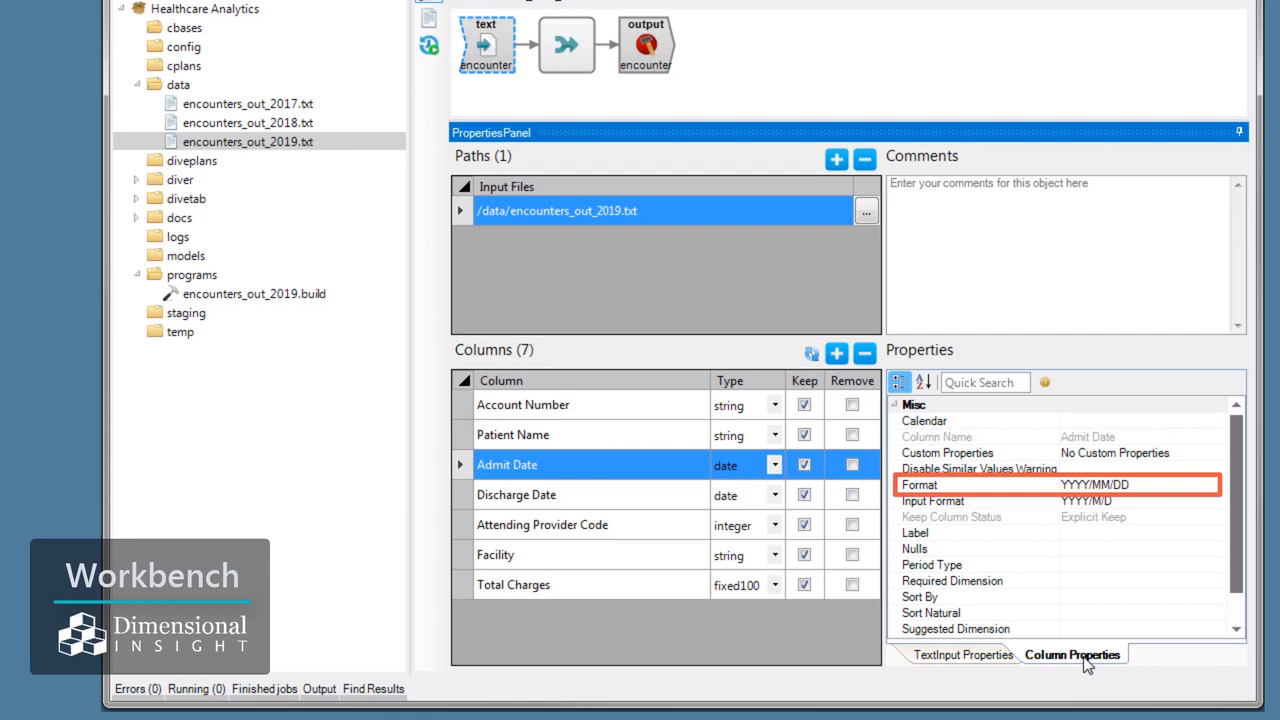
click(1213, 485)
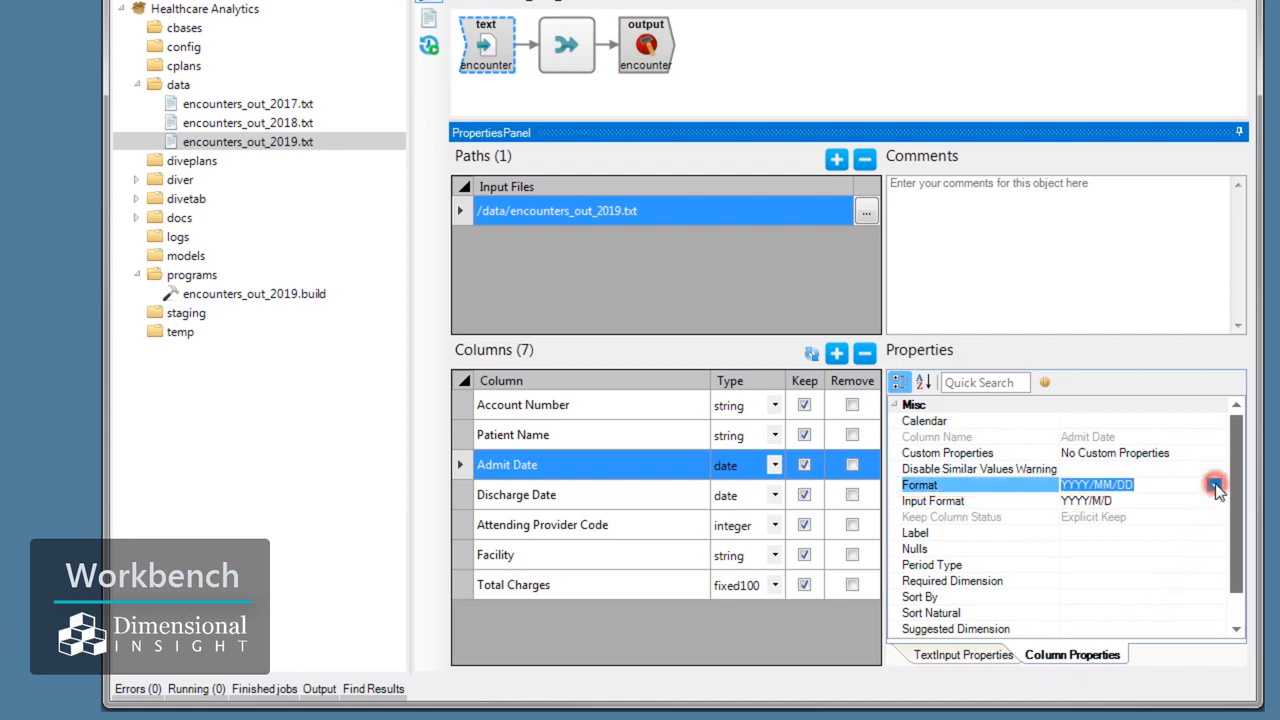
click(1215, 485)
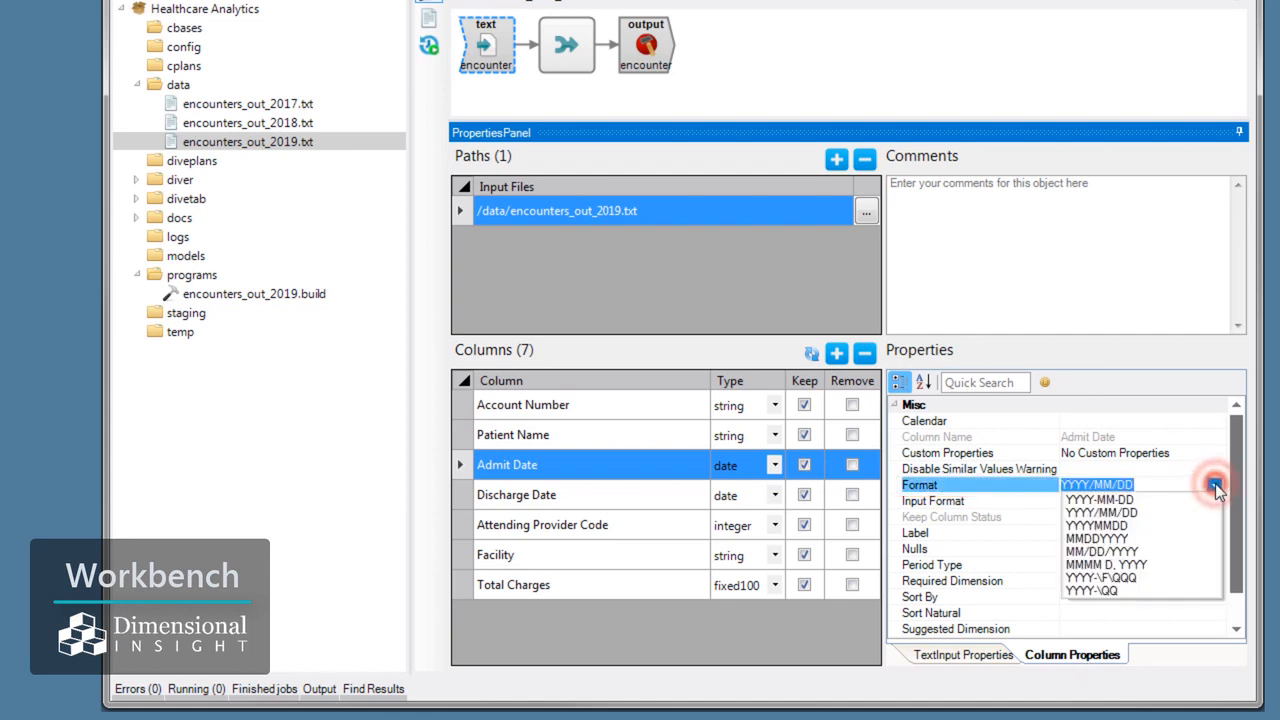
click(1152, 553)
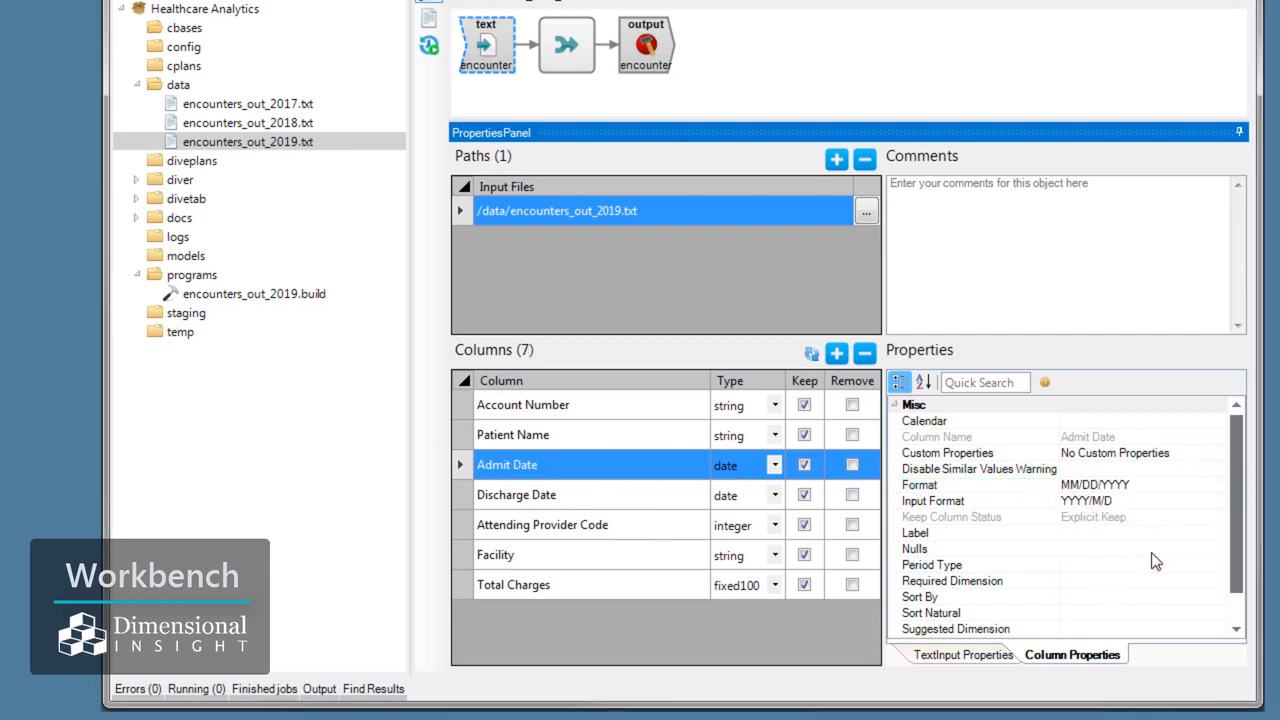
Set the Discharge Date column's Format property to MM/DD/YYYY
click(628, 508)
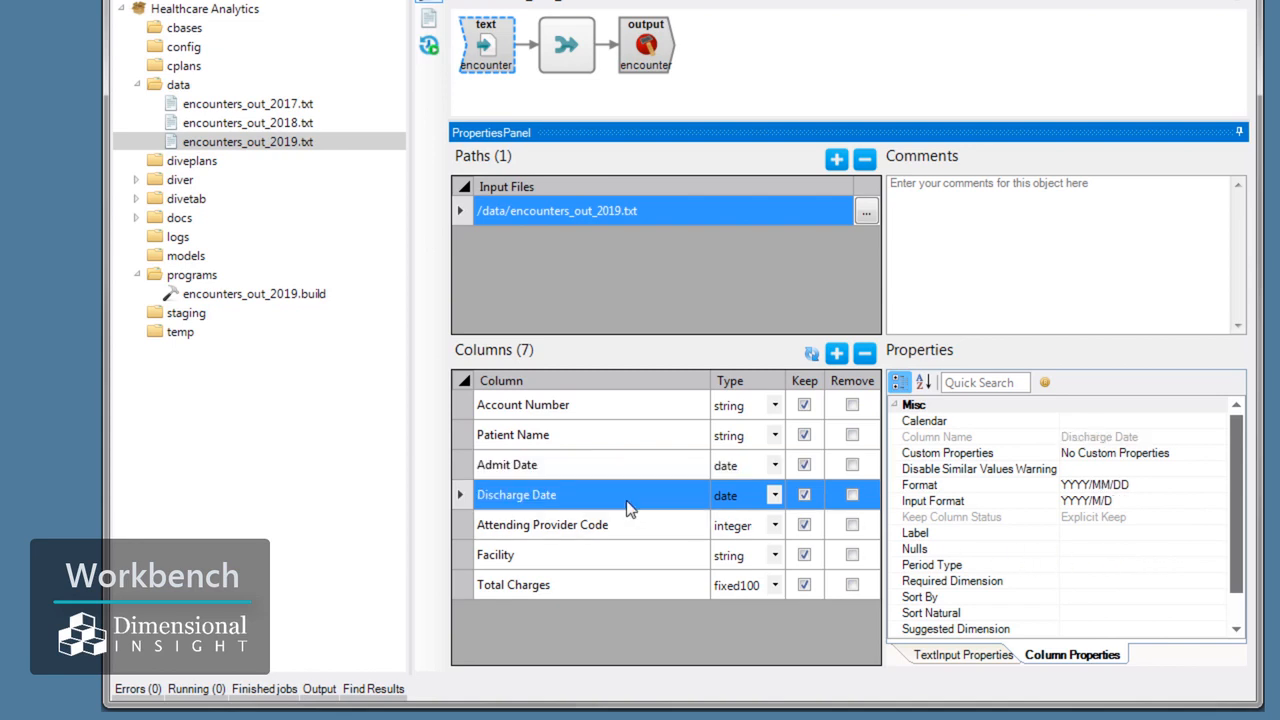
click(1212, 492)
click(1213, 486)
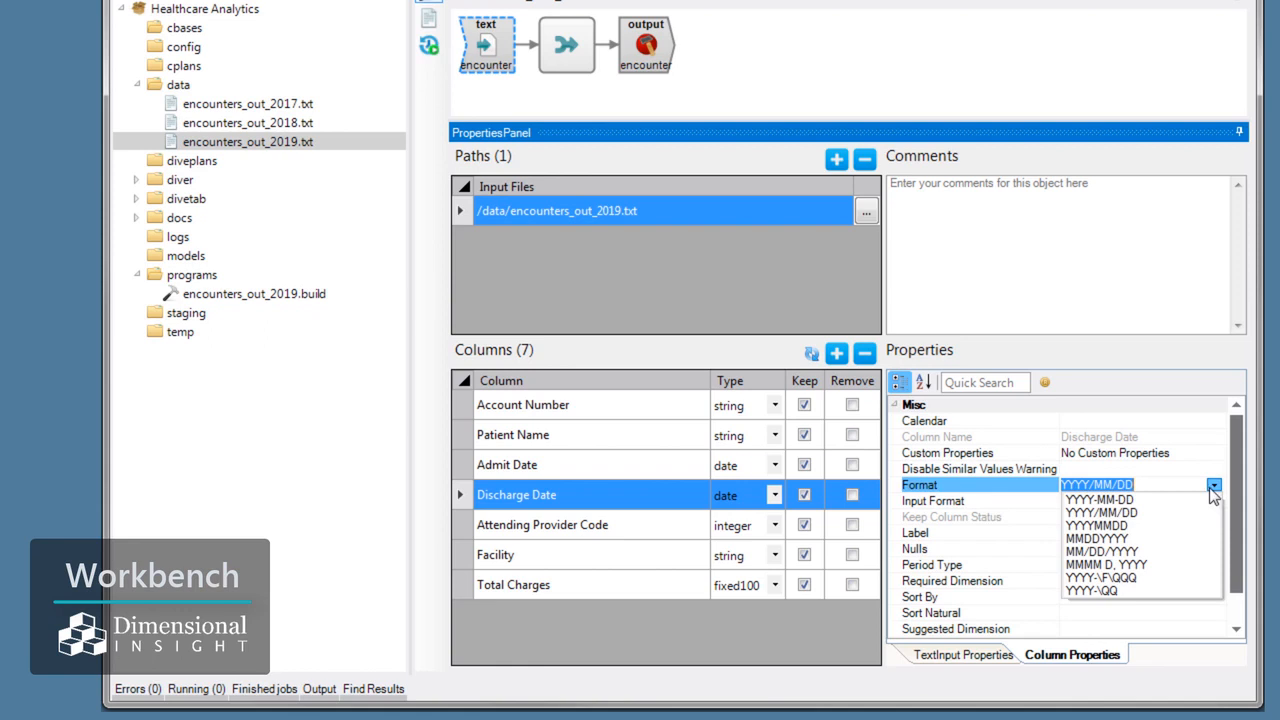
click(1116, 552)
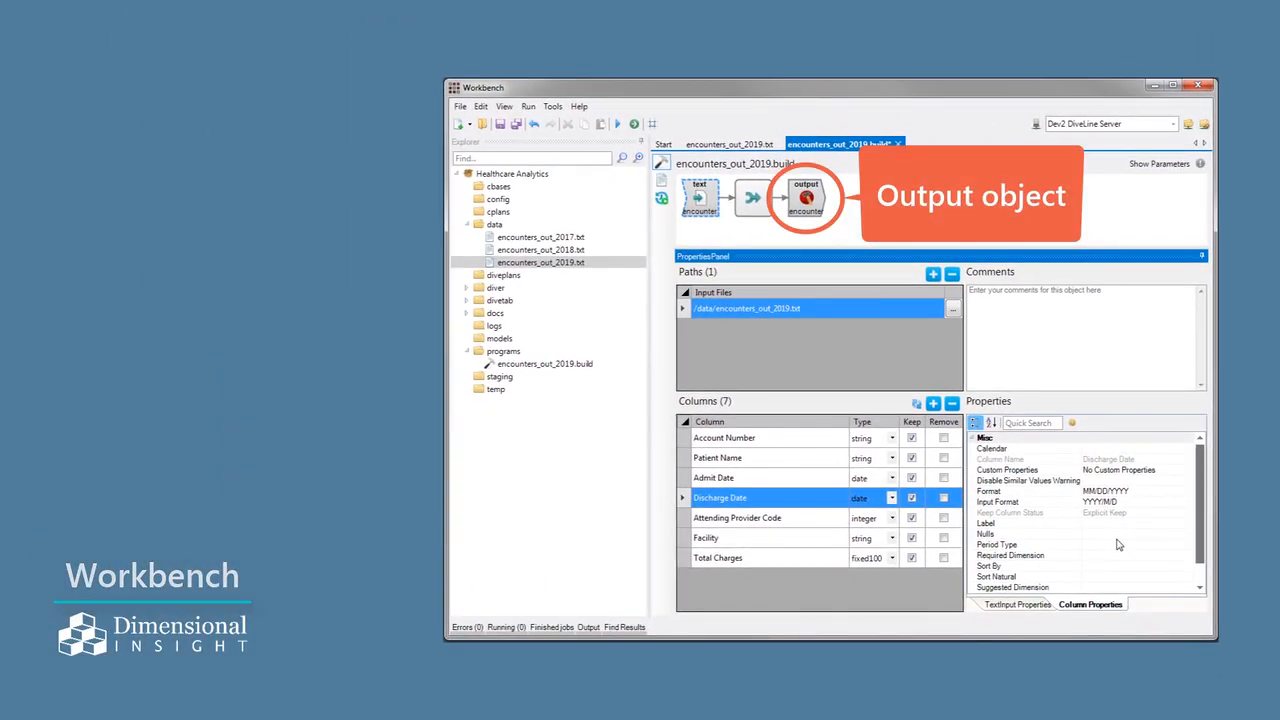
Check the output object's properties, including its cBase path, and save and run the build script
click(814, 197)
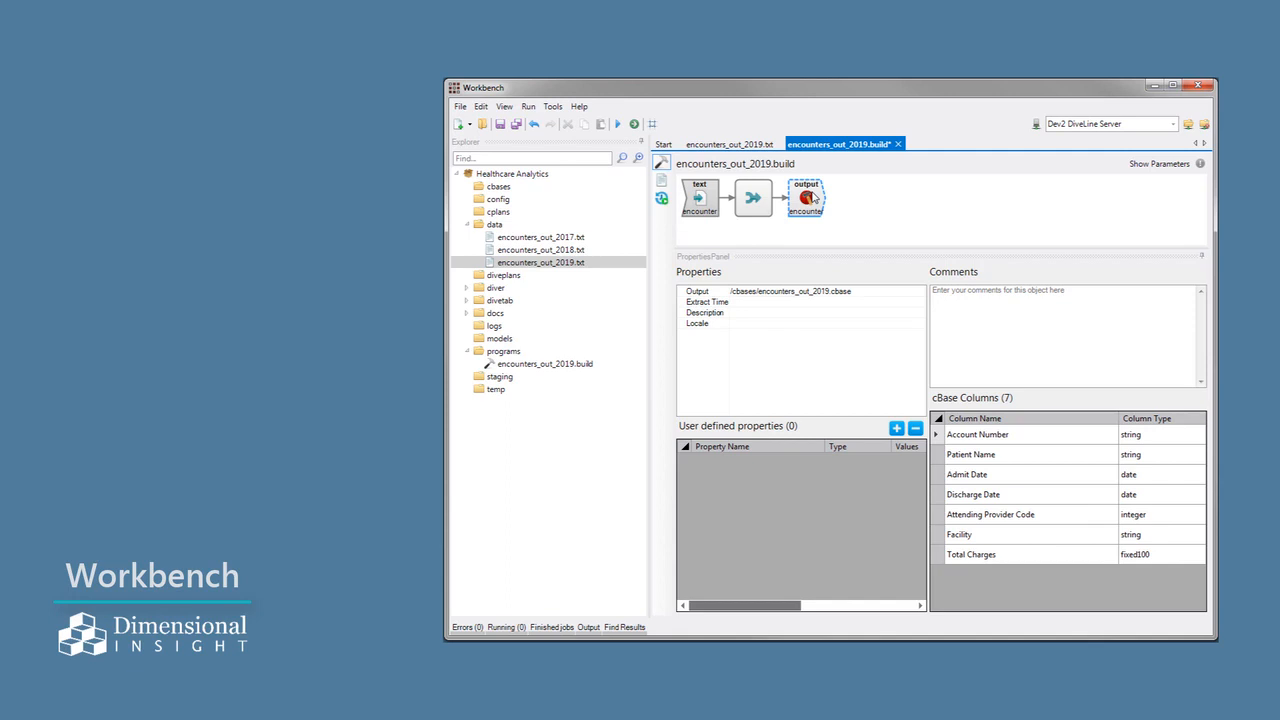
click(463, 108)
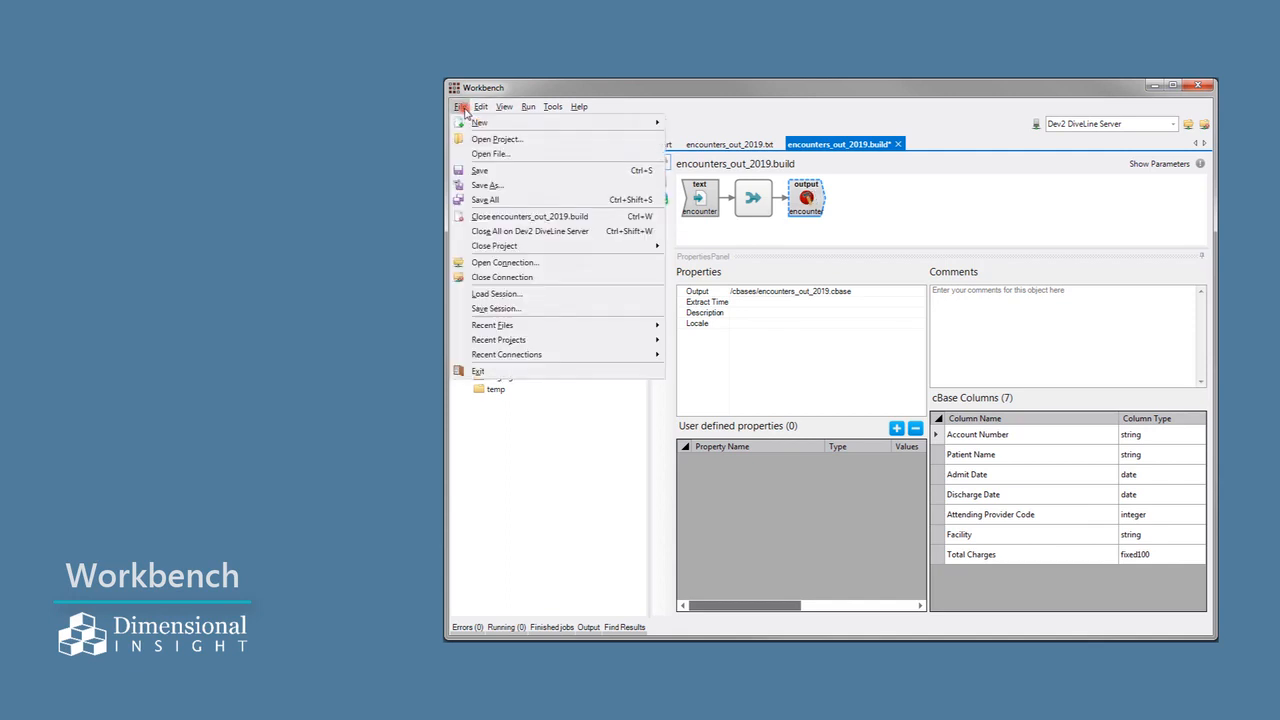
click(479, 174)
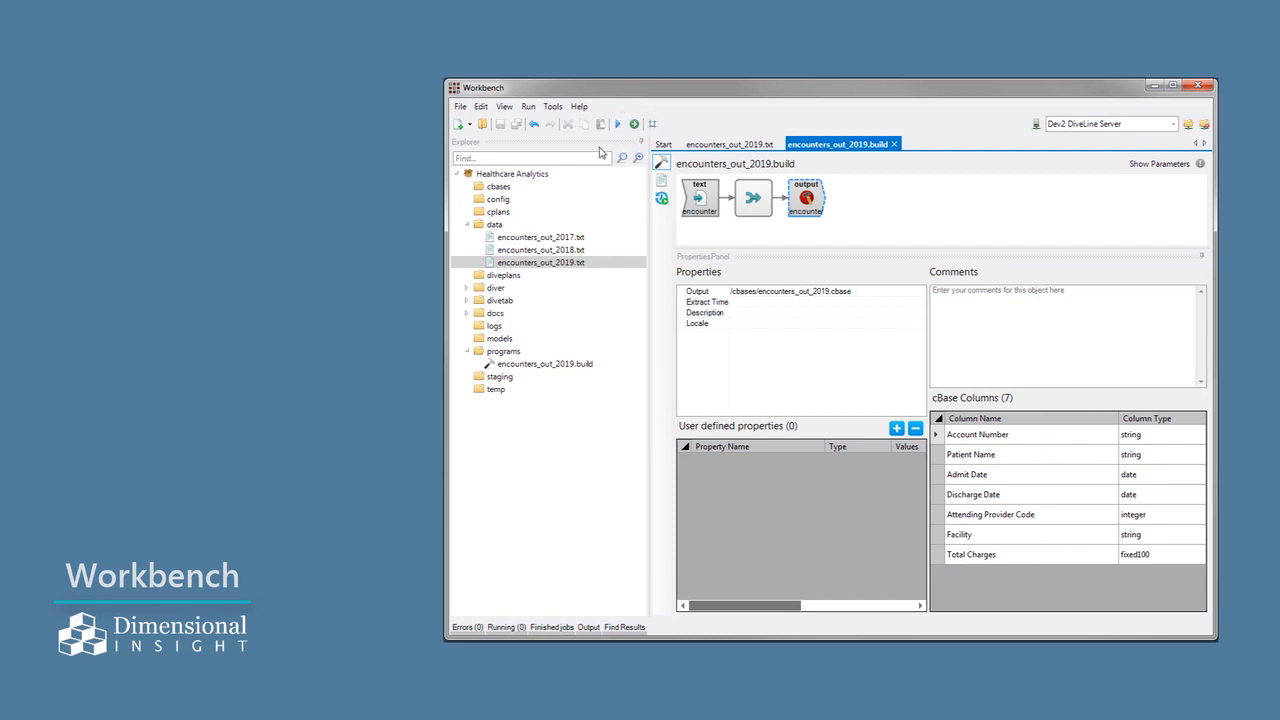
click(634, 125)
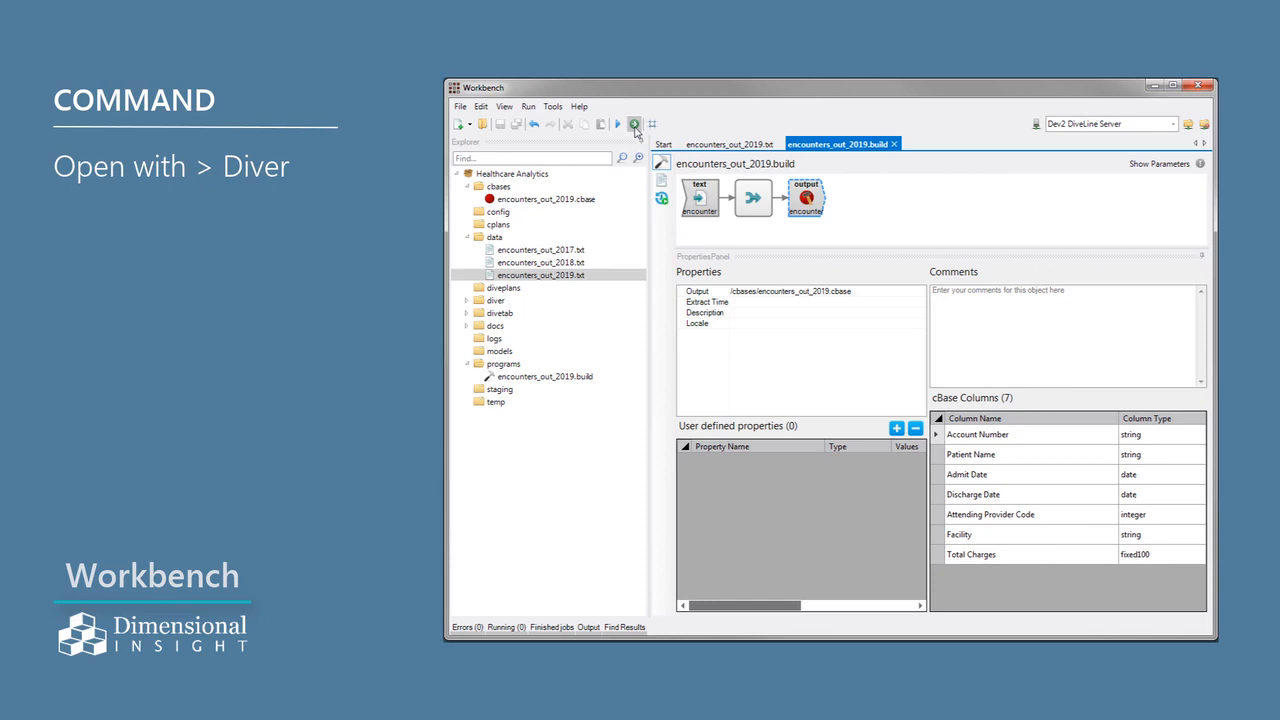
Open encounters_out_2019.cbase in Diver, examine its data by Admit Date, and close ProDiver
click(602, 200)
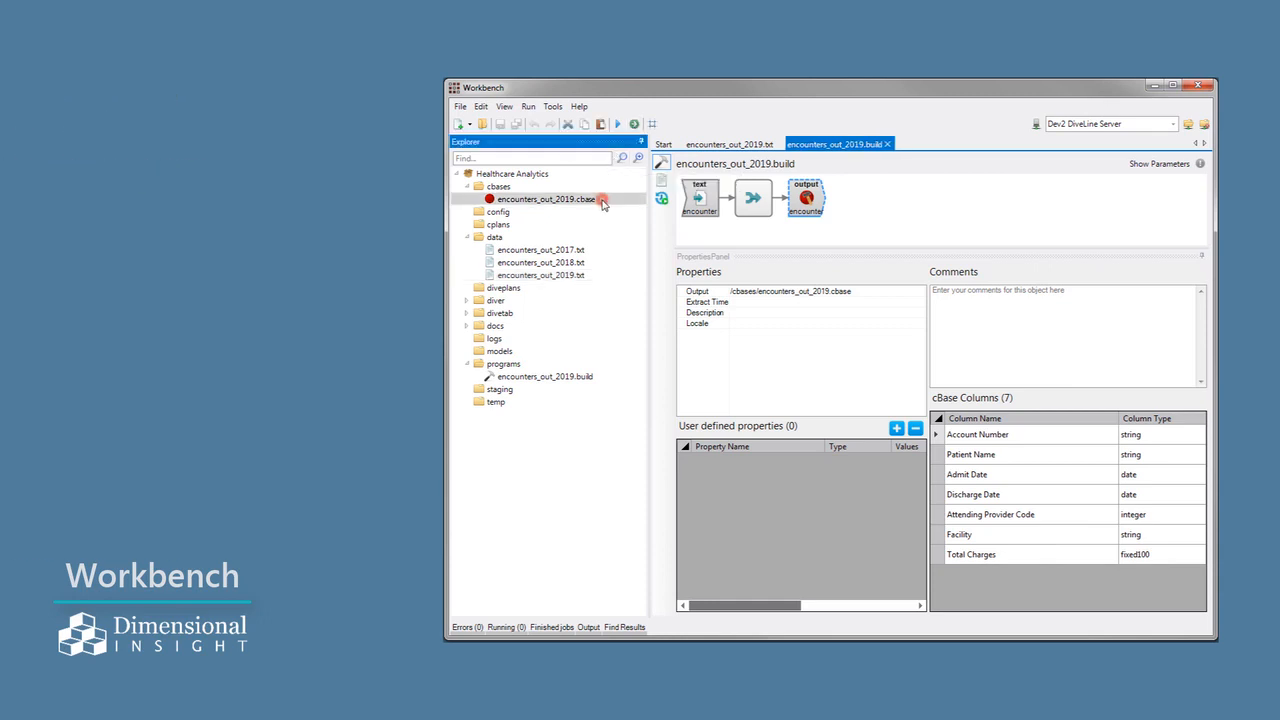
right_click(603, 202)
mouse_move(690, 229)
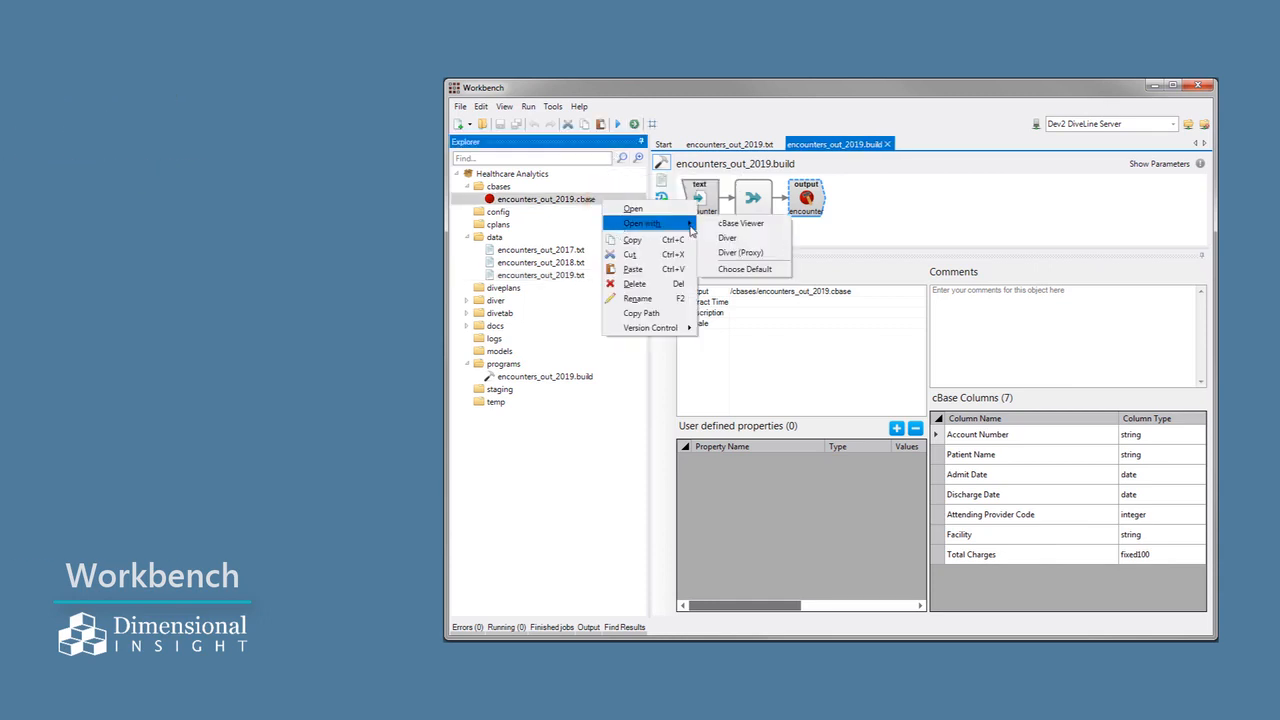
click(769, 238)
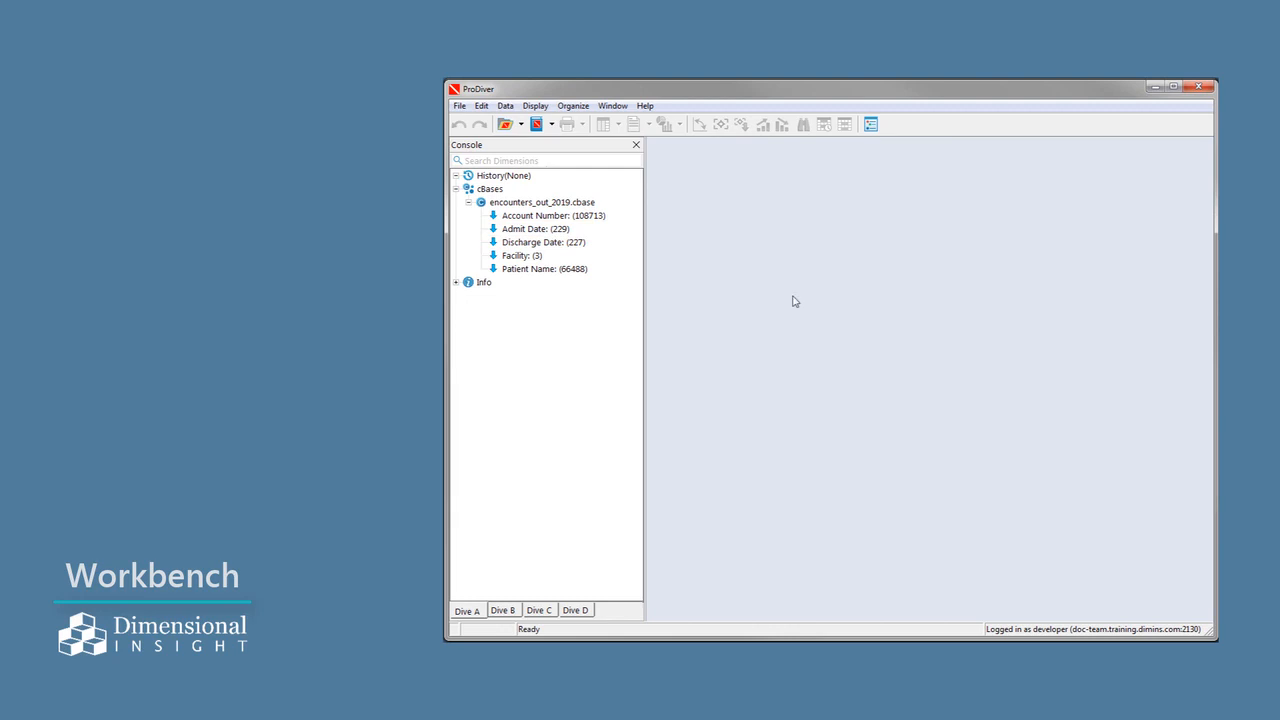
double_click(526, 229)
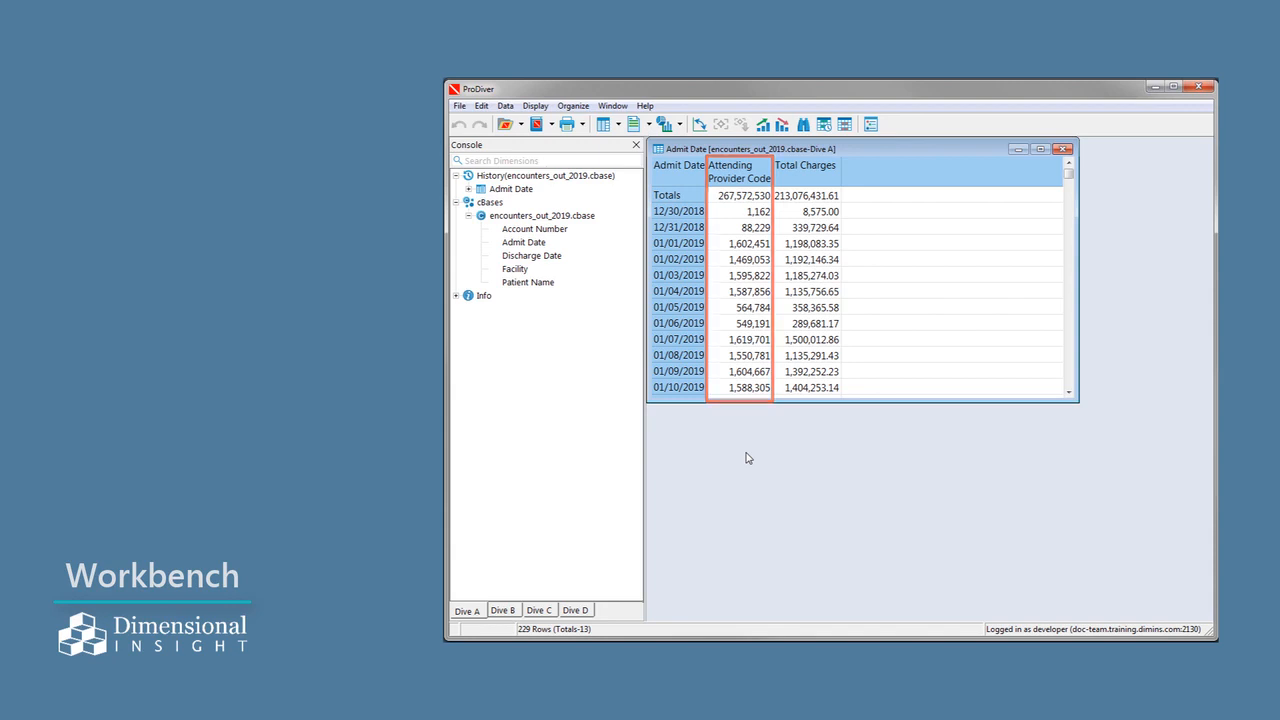
click(1197, 87)
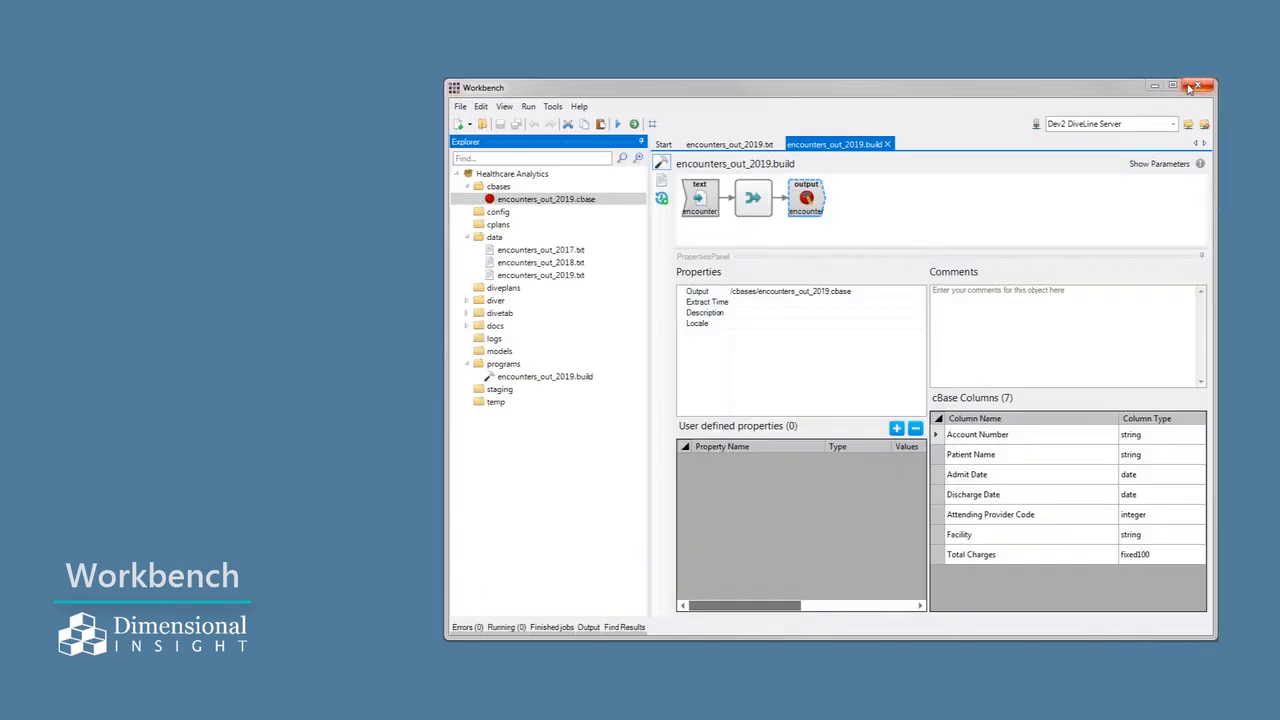
In the text input object of the build script, set the Attending Provider Code column's type to string
click(697, 205)
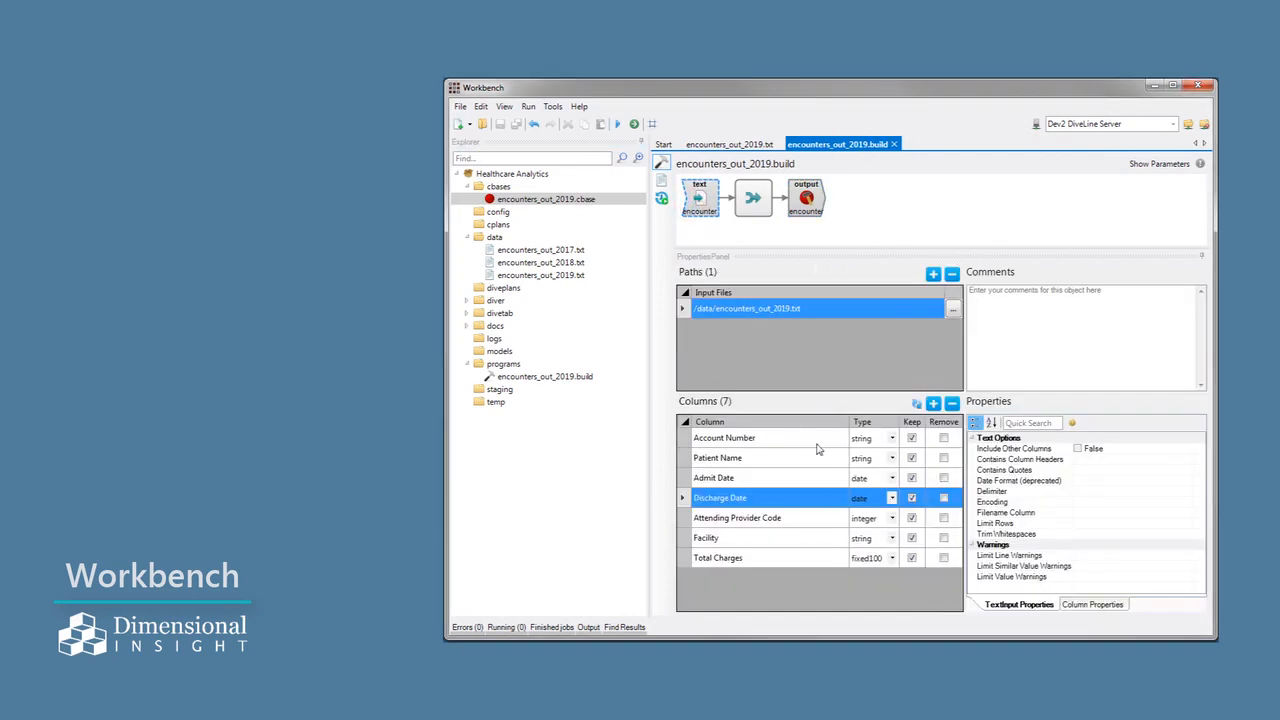
click(884, 528)
click(886, 532)
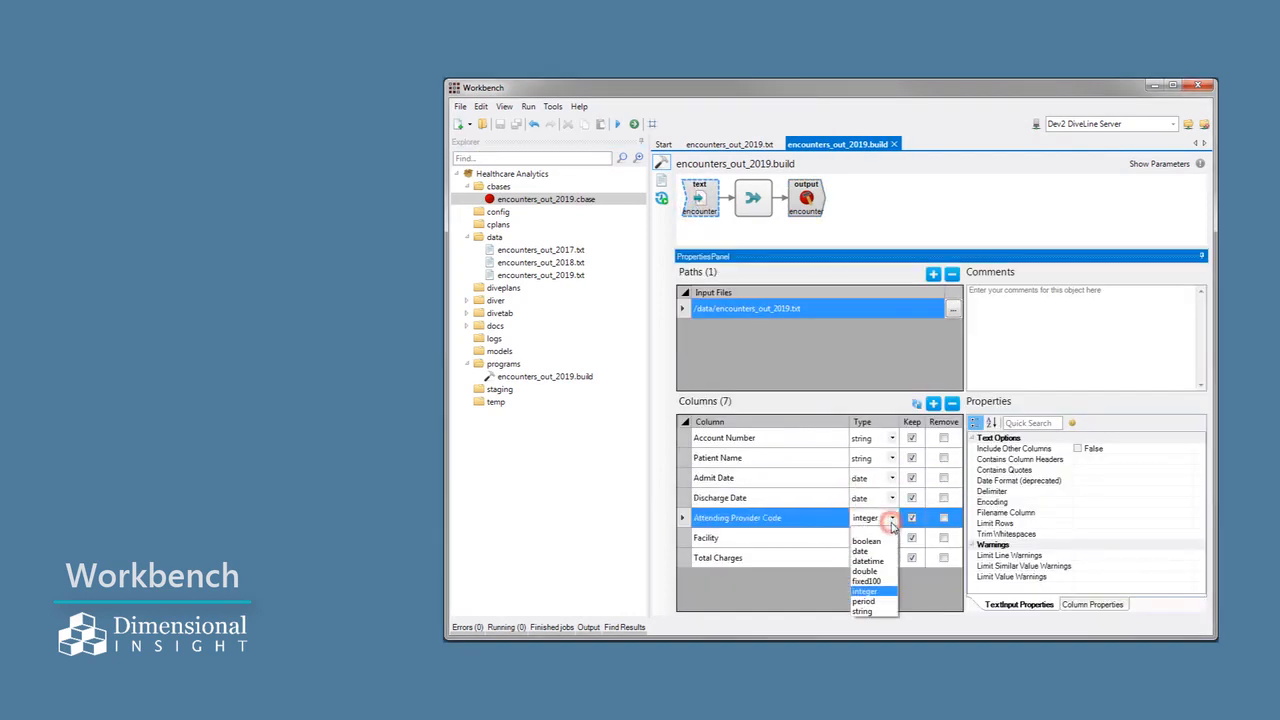
click(866, 611)
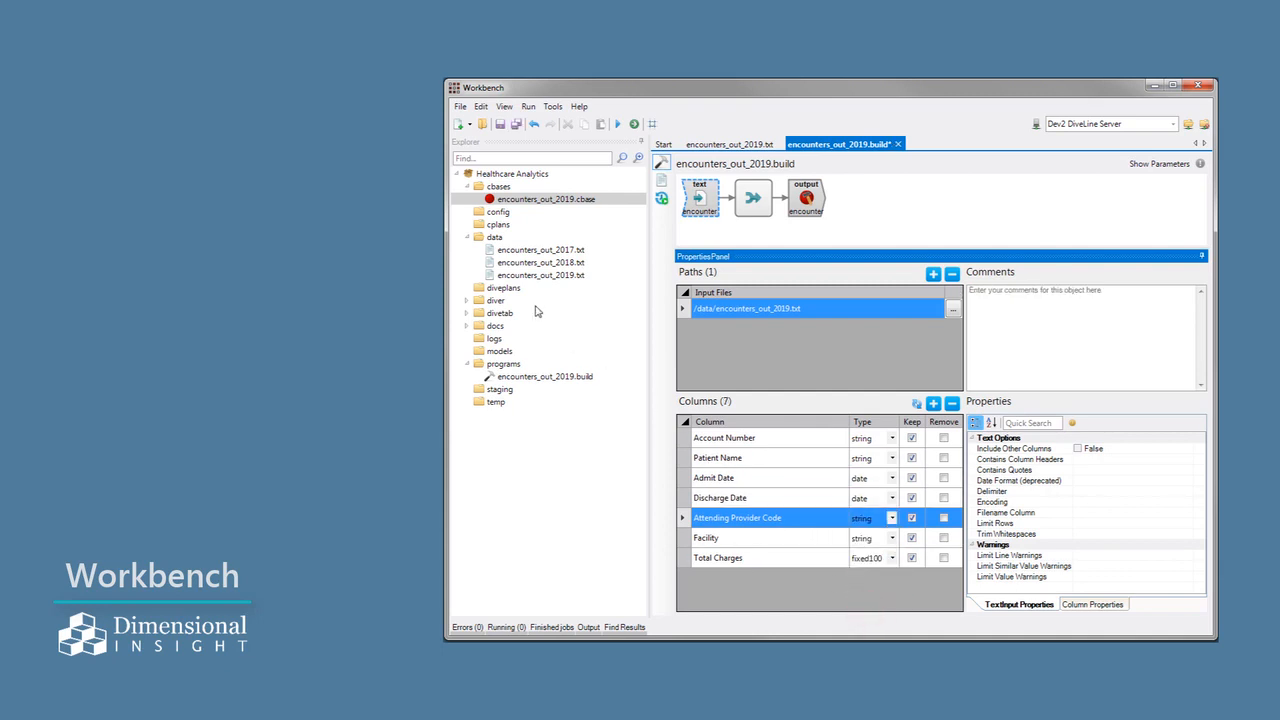
Save the encounters_out_2019.build script and run it to rebuild the cBase
click(460, 106)
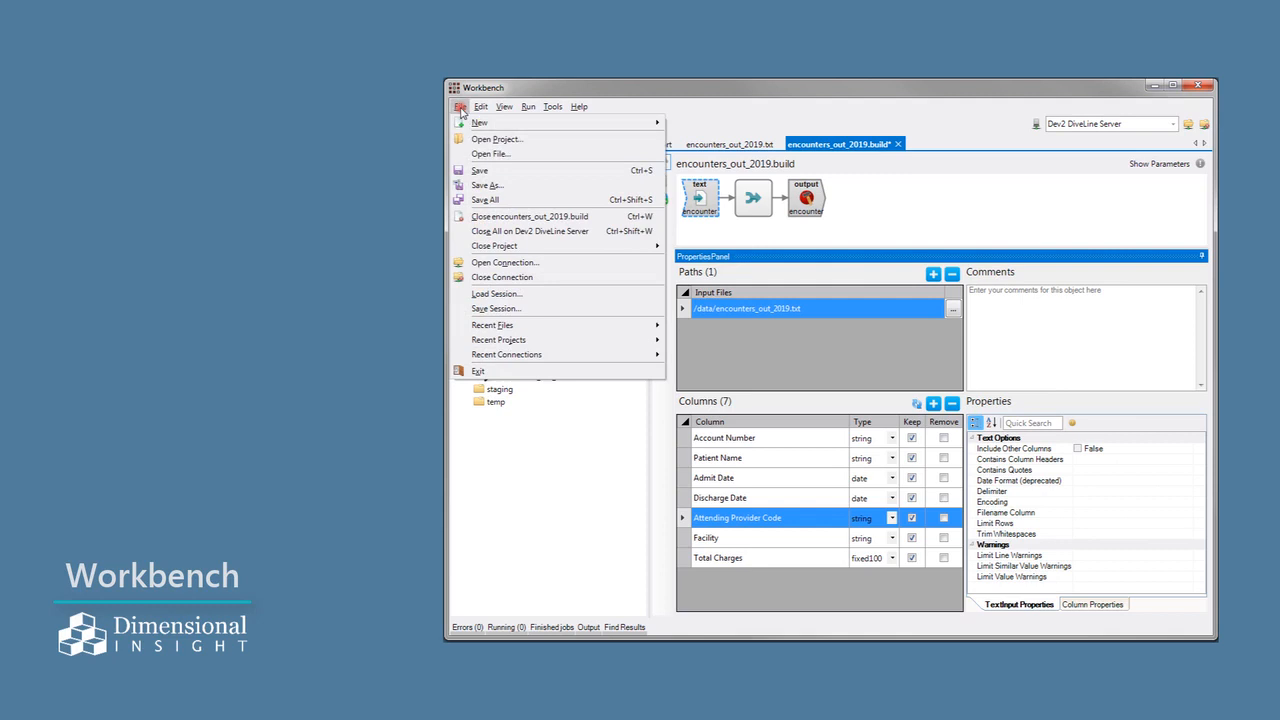
click(479, 172)
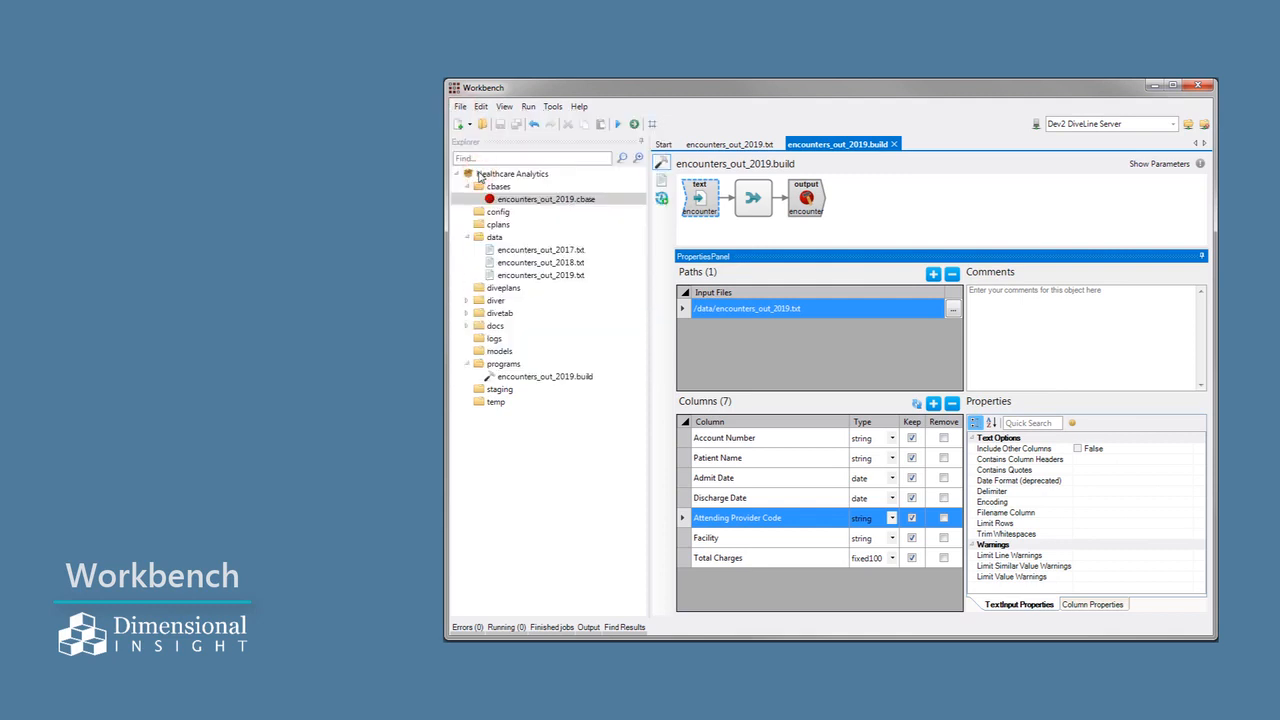
click(633, 125)
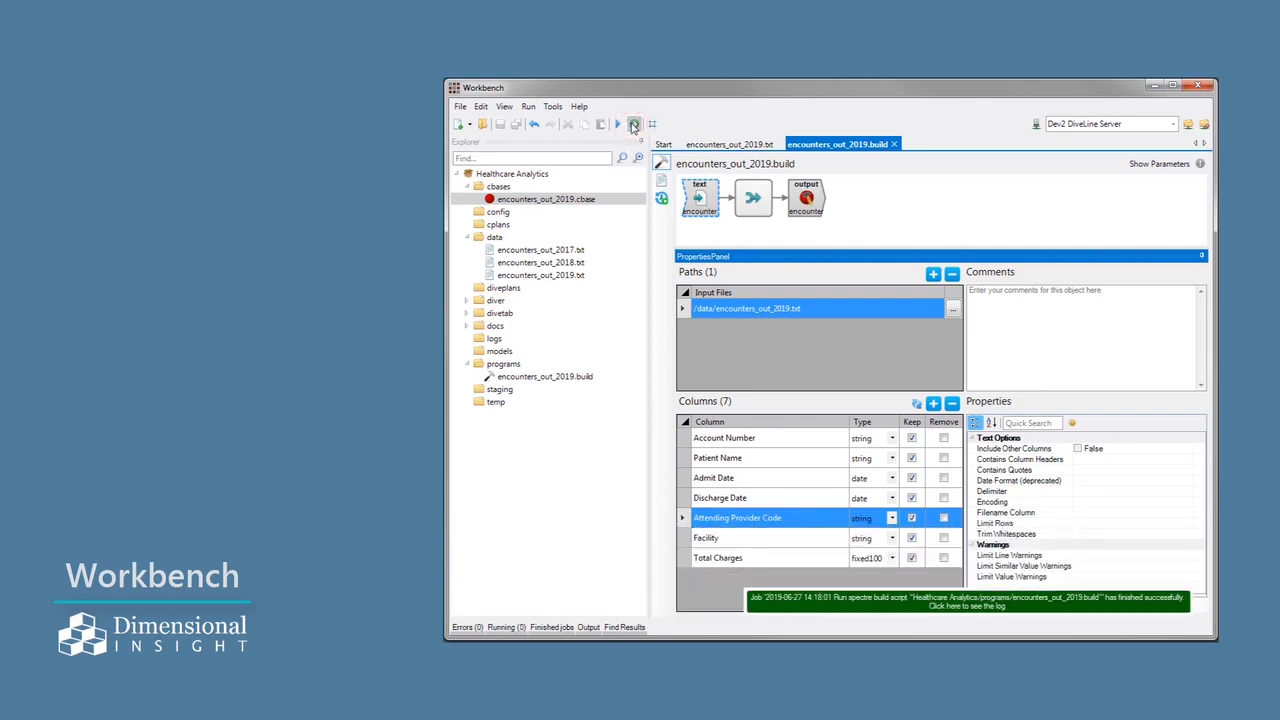
Open the rebuilt encounters_out_2019.cbase in Diver and dive on the Admit Date dimension
right_click(606, 201)
mouse_move(622, 221)
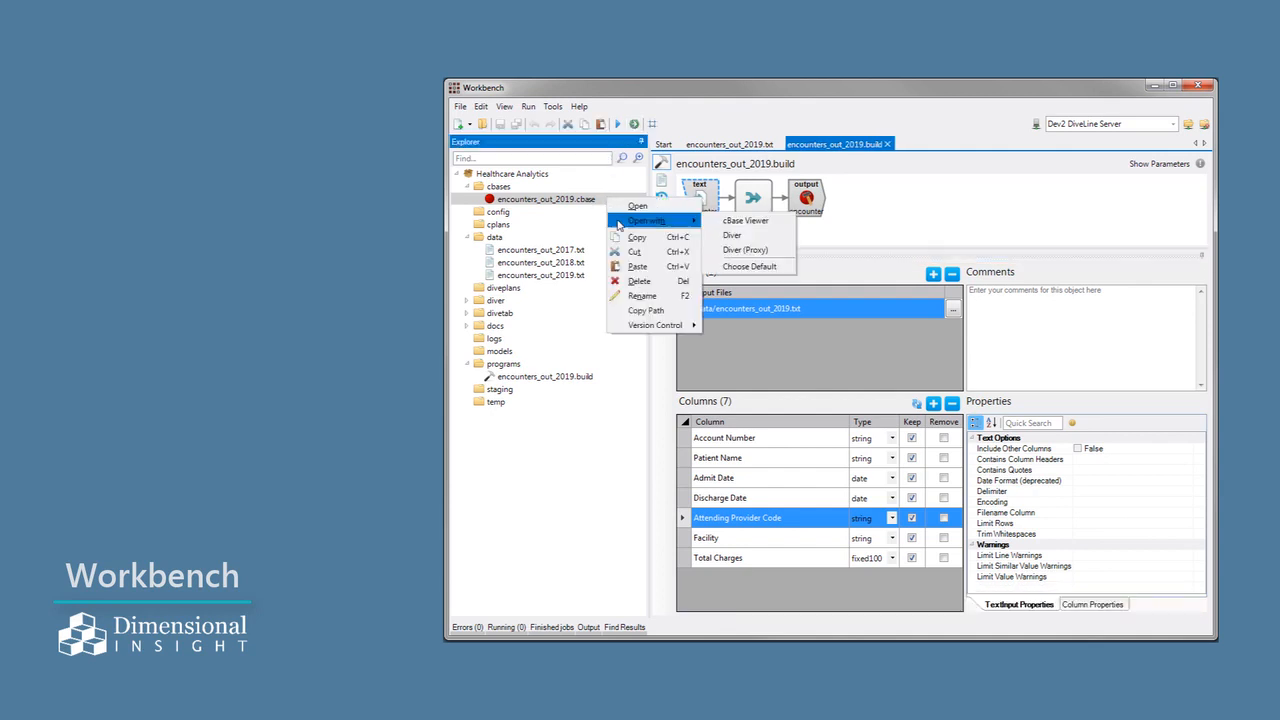
click(733, 236)
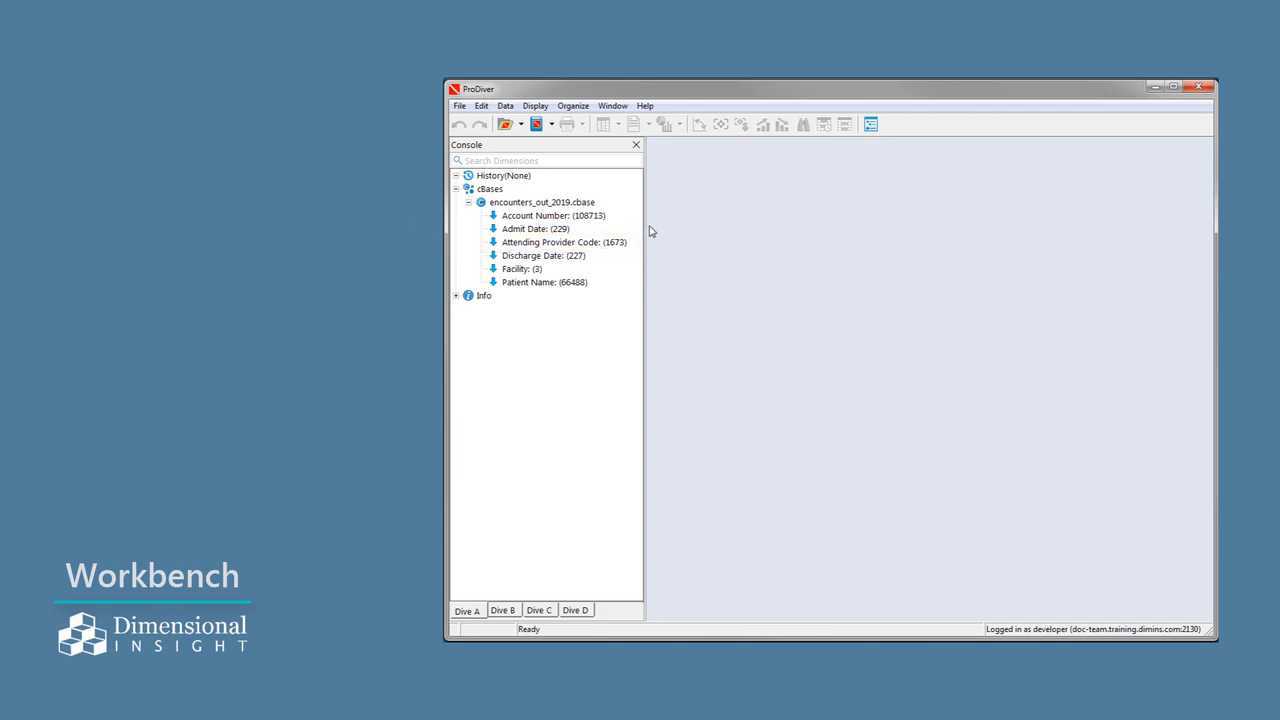
double_click(512, 229)
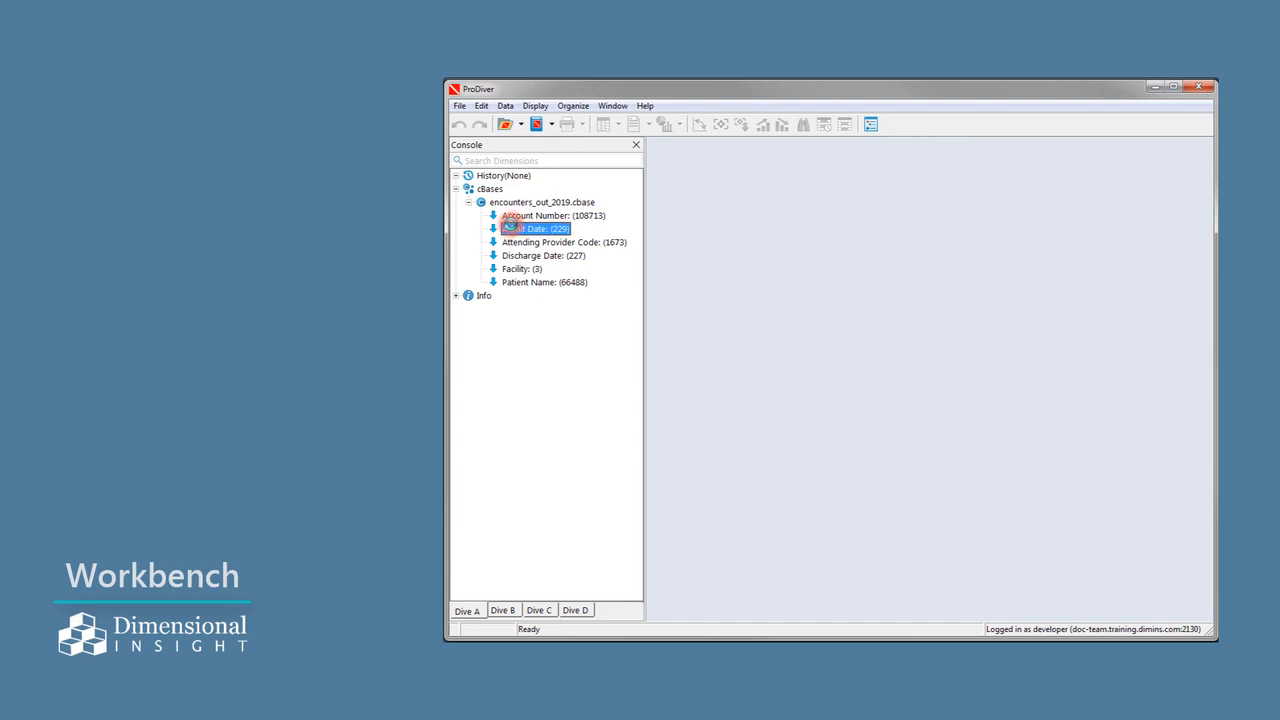